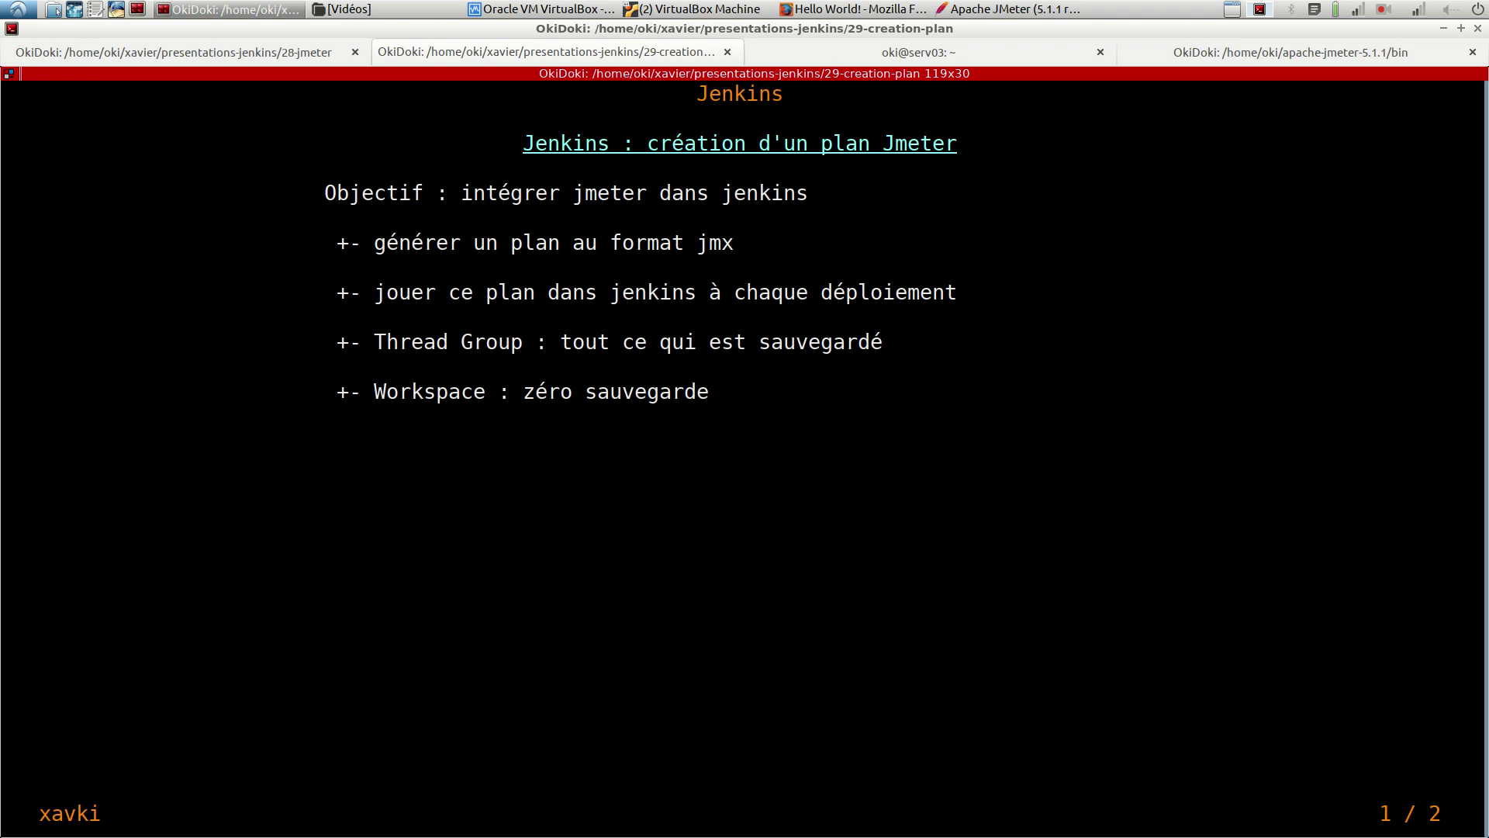
Read the JMeter concepts slide on workspace, samplers, assertions and listeners, and continue to the first item of the plan creation slide.
left_click_drag(1478, 392, 374, 391)
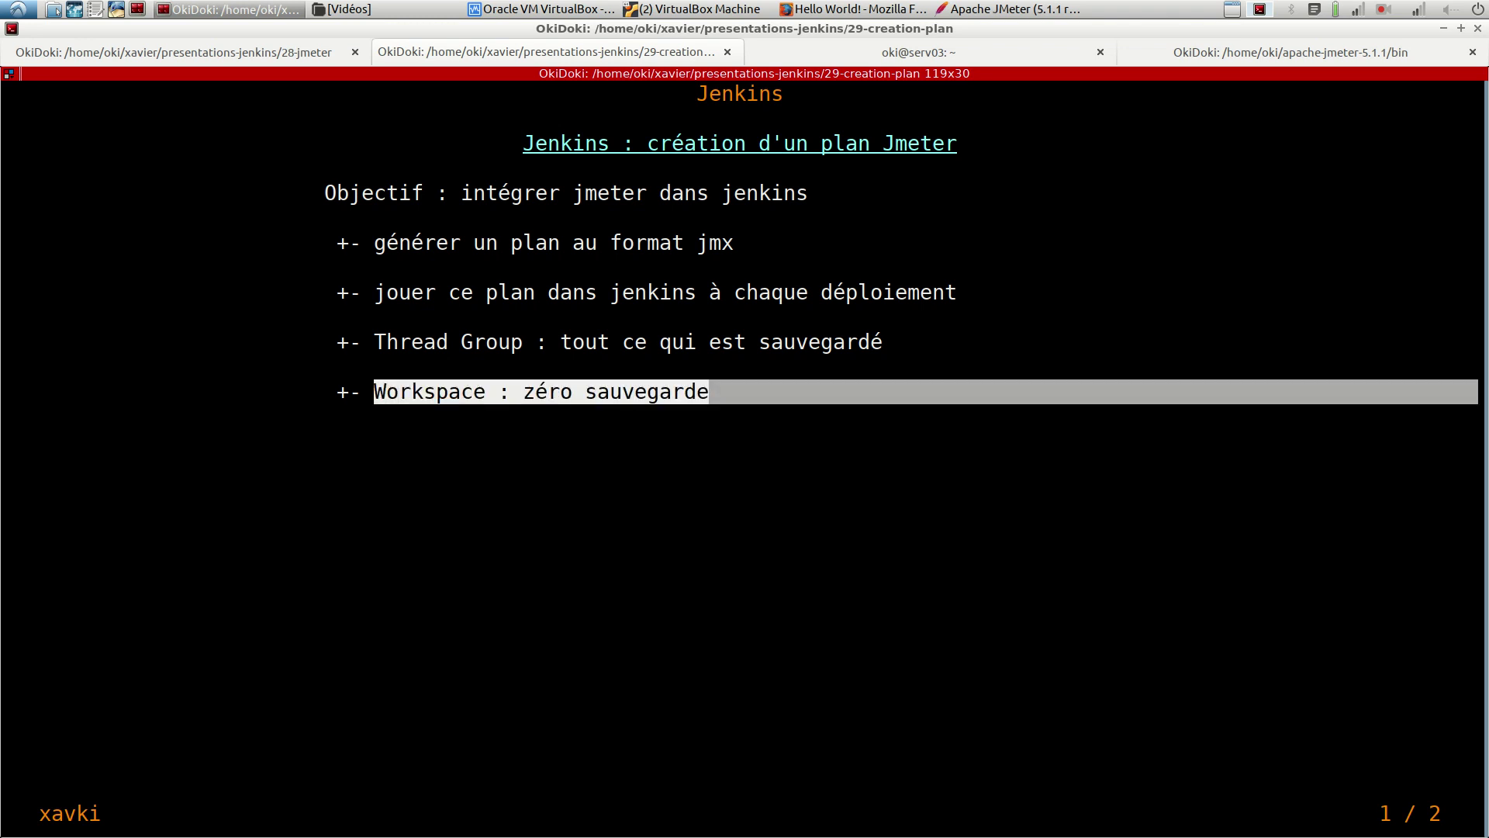
left_click(1009, 9)
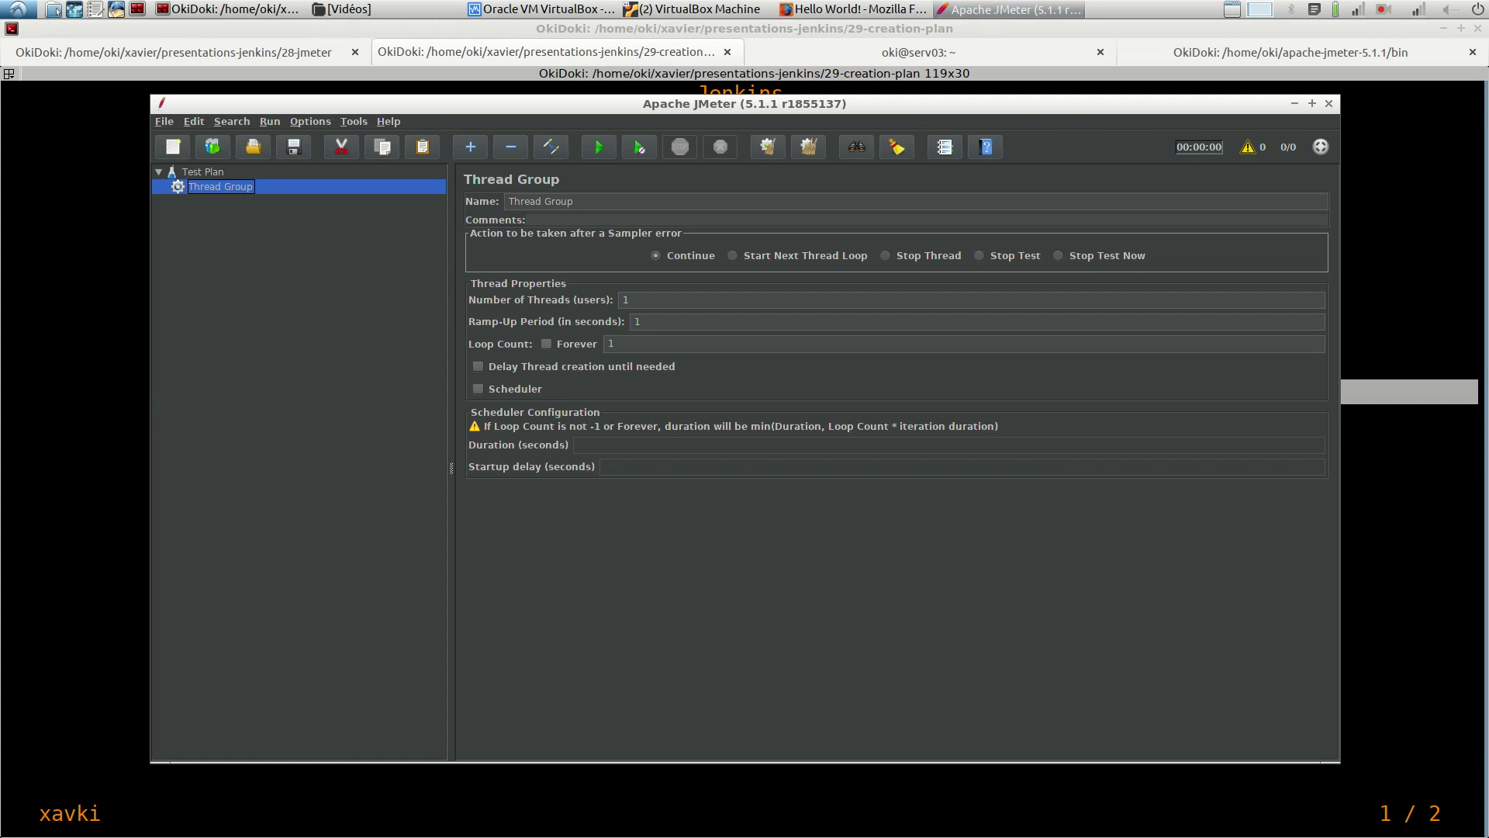
left_click(1412, 435)
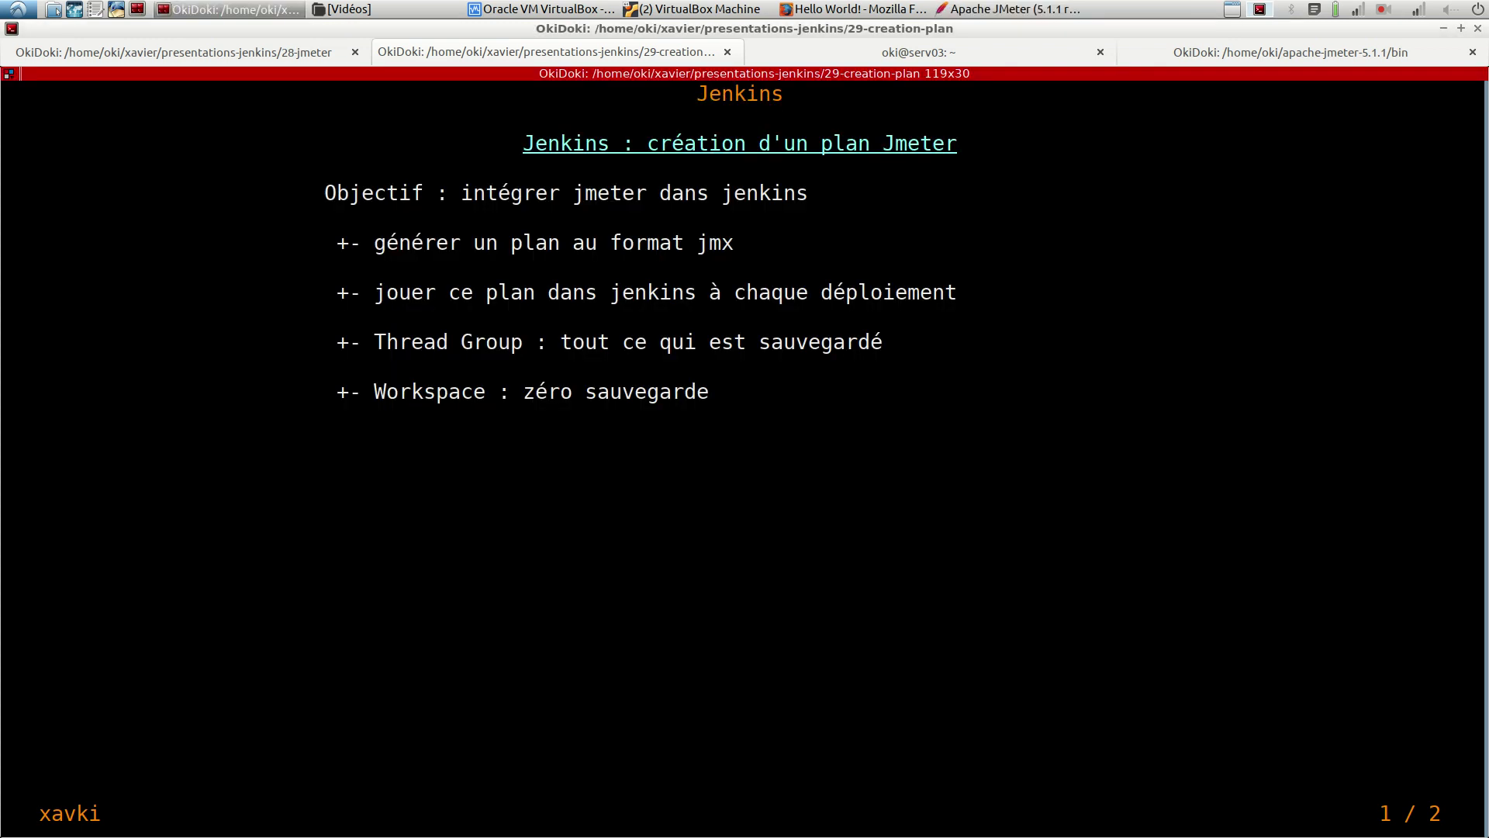
key("space")
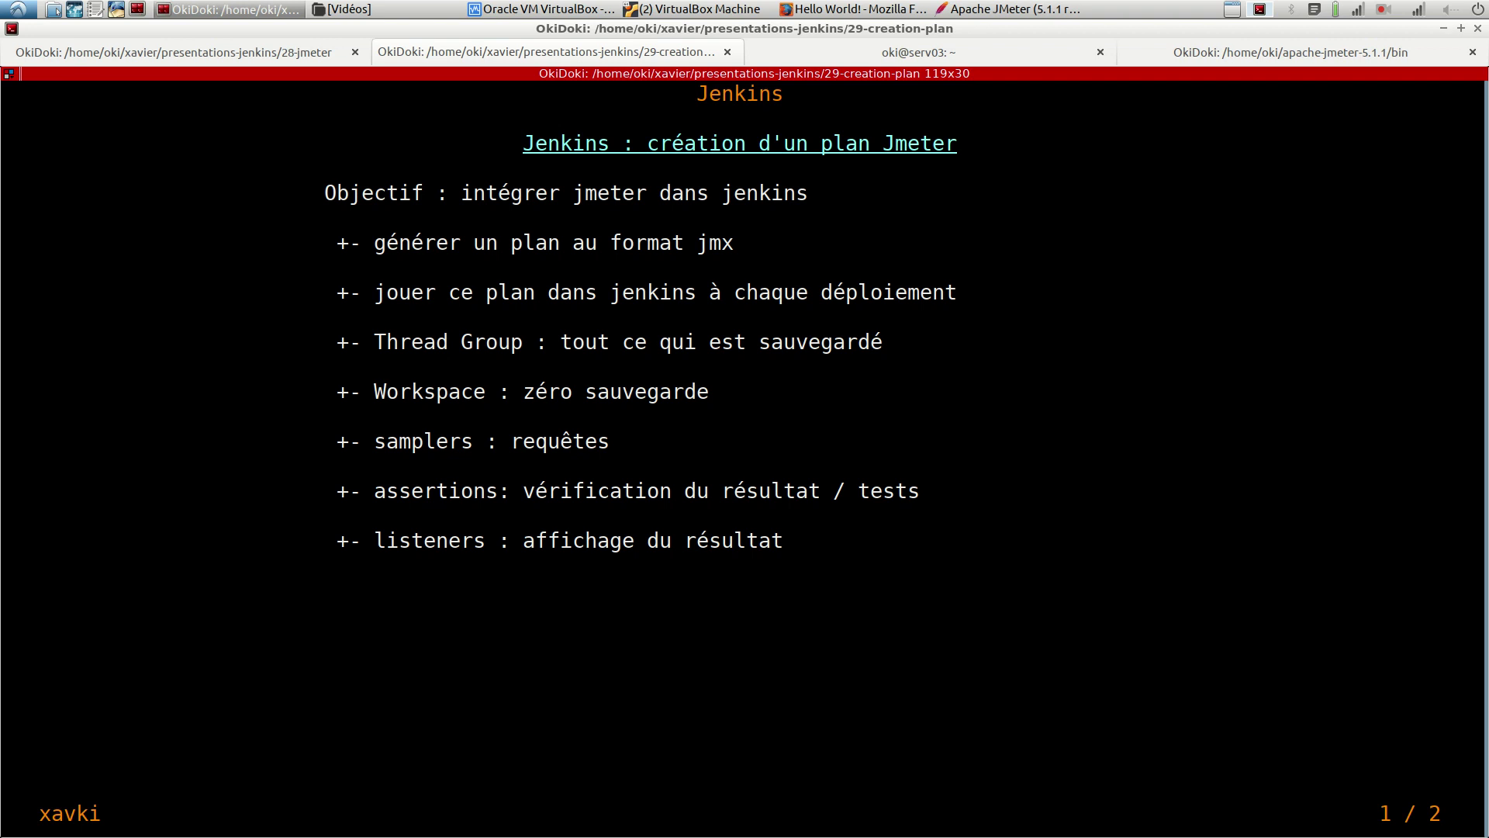
left_click_drag(337, 441, 853, 541)
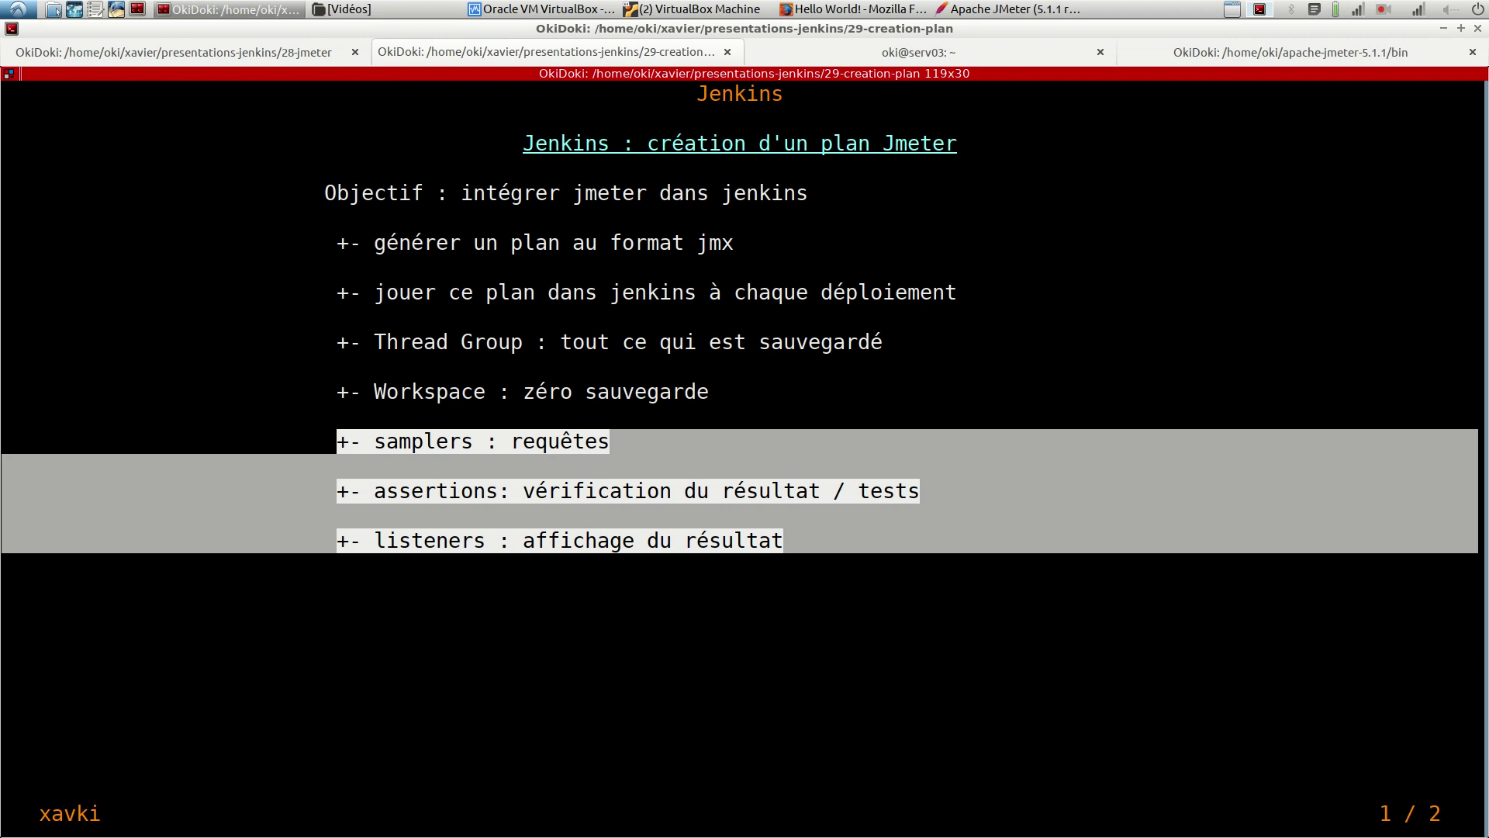
left_click(853, 542)
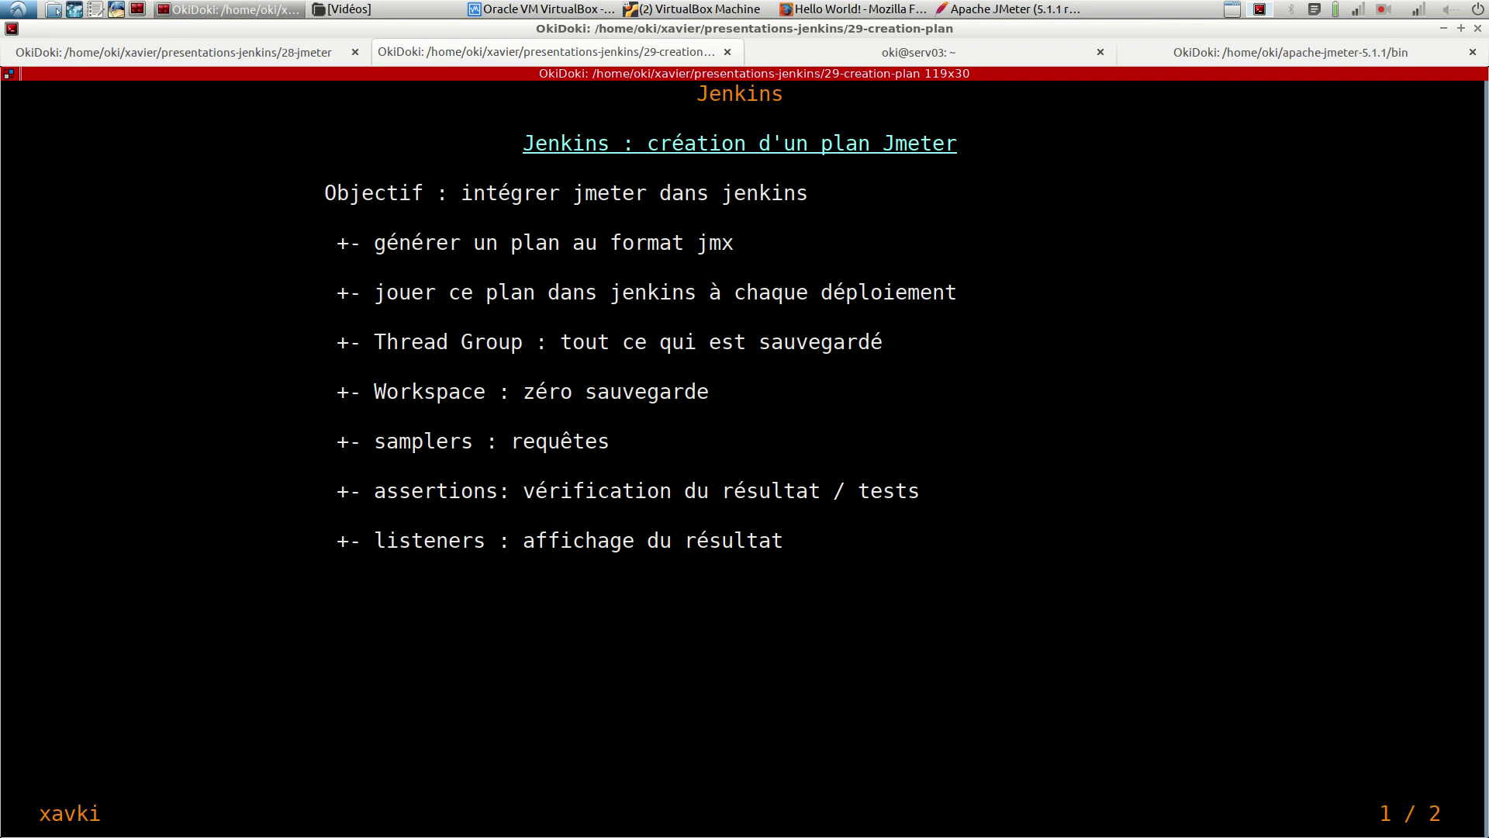
double_click(423, 441)
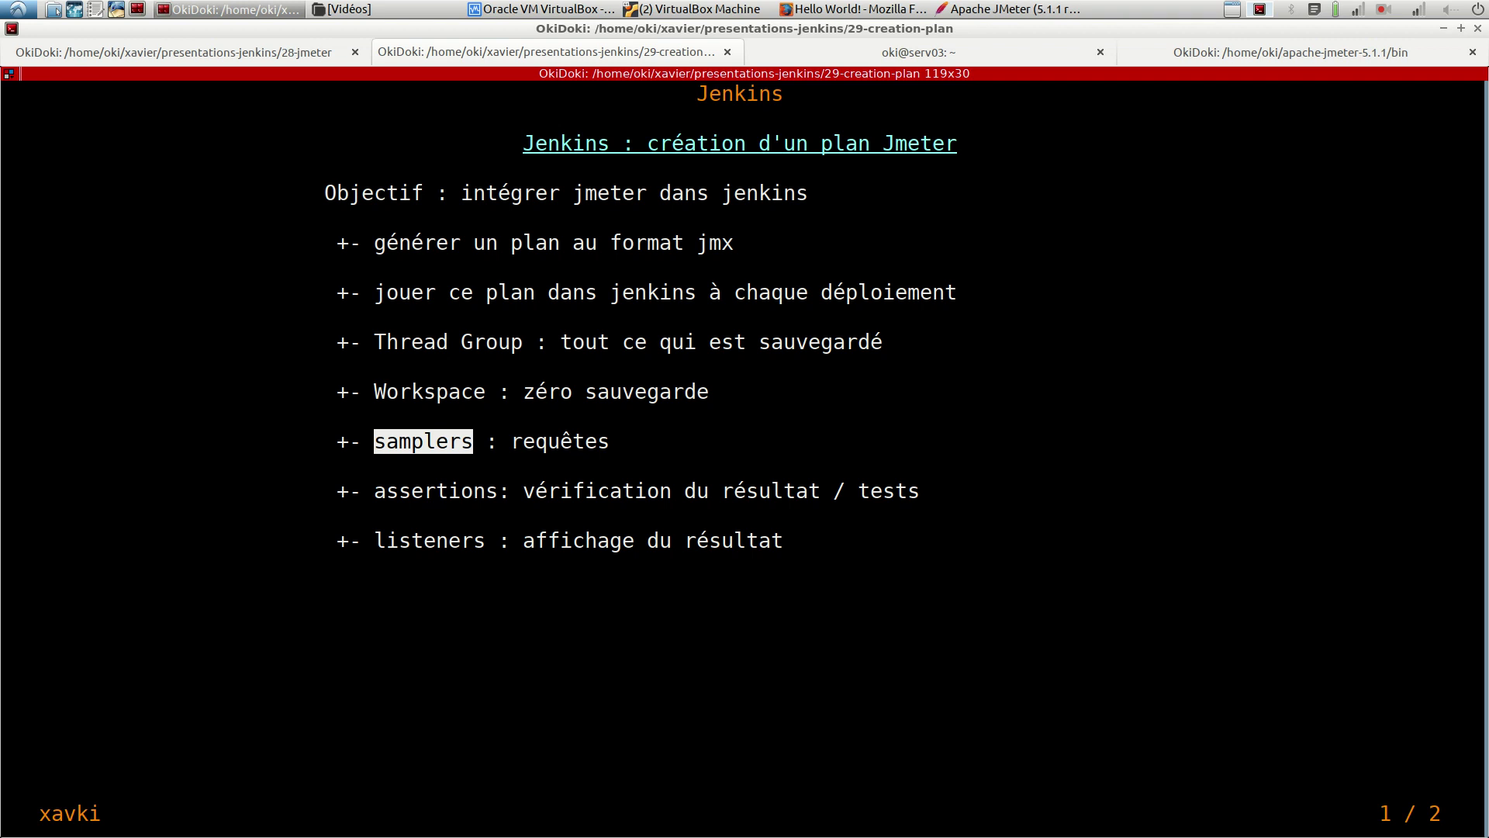
double_click(441, 491)
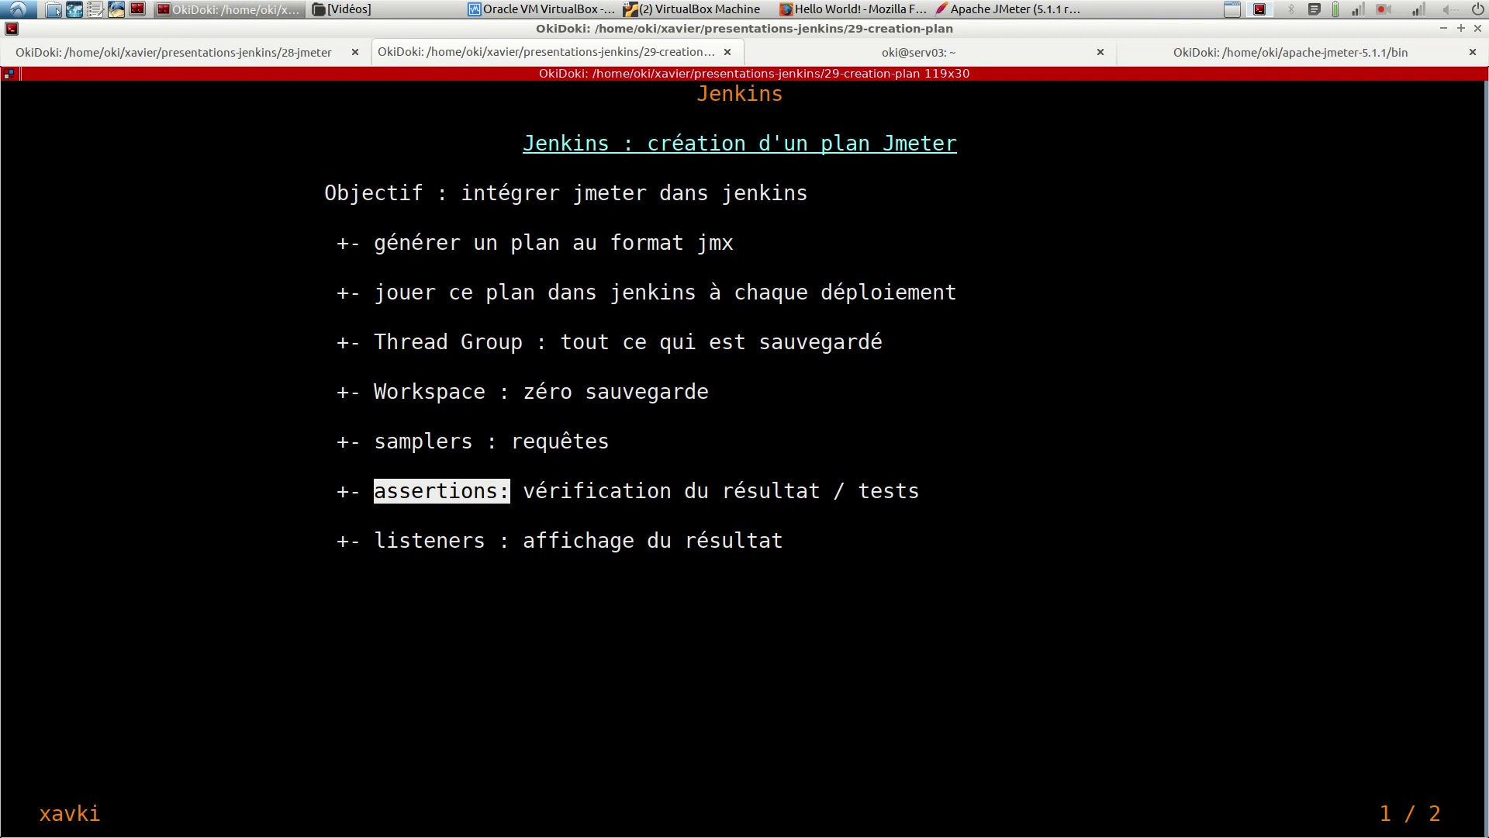
double_click(430, 541)
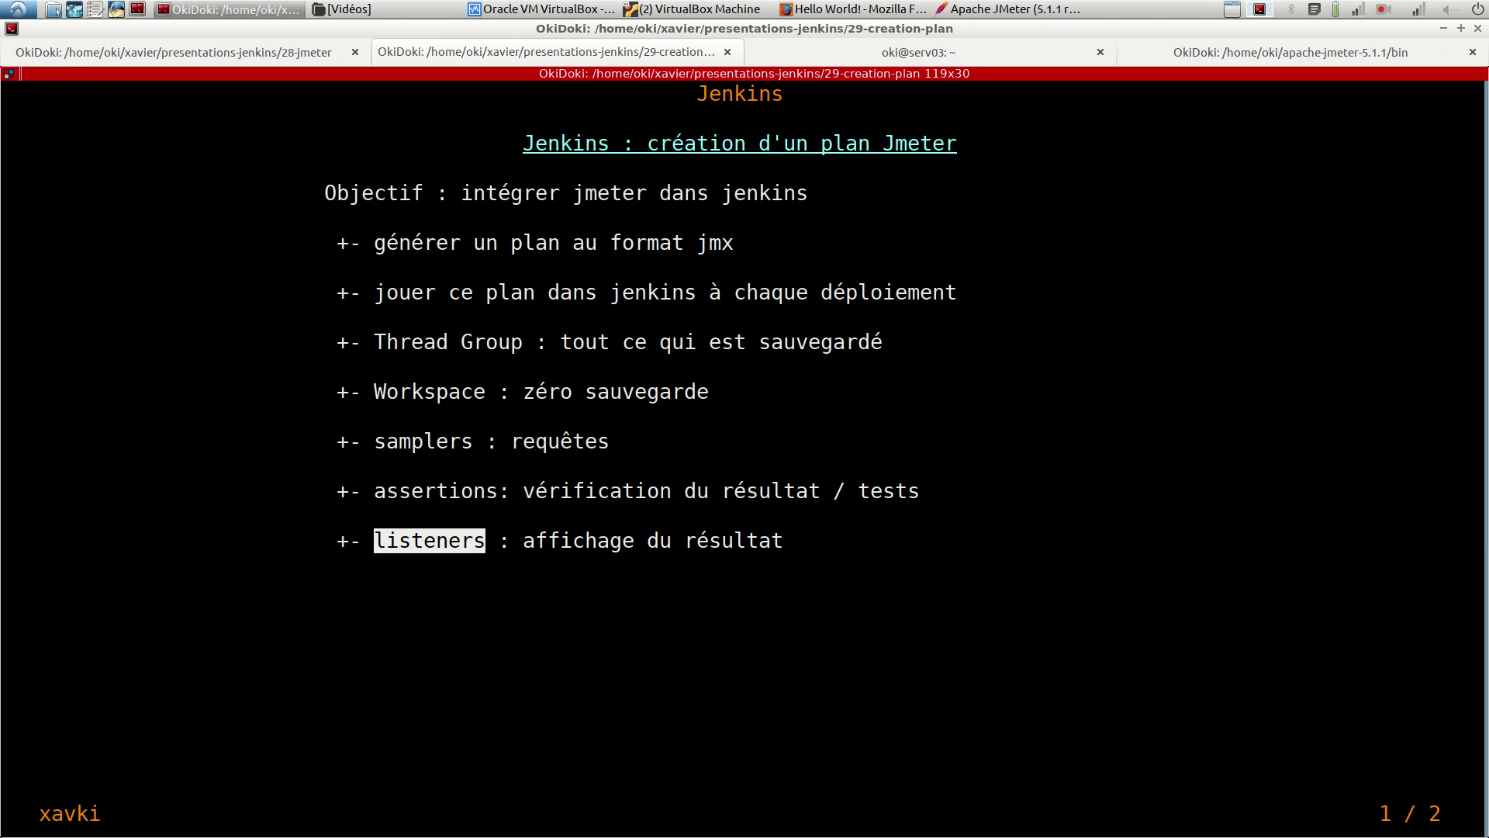
key("space")
key("space")
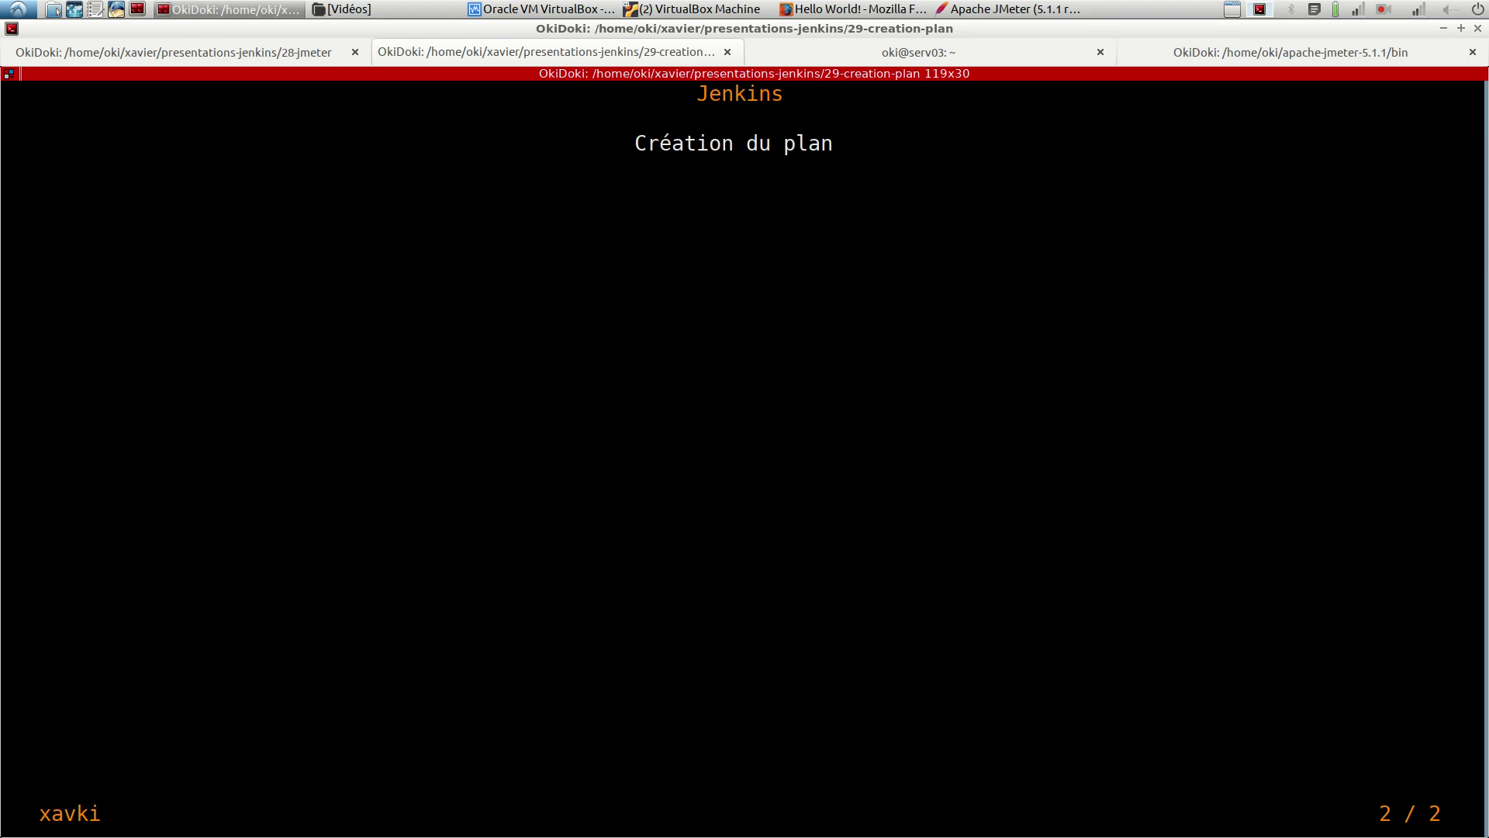
key("space")
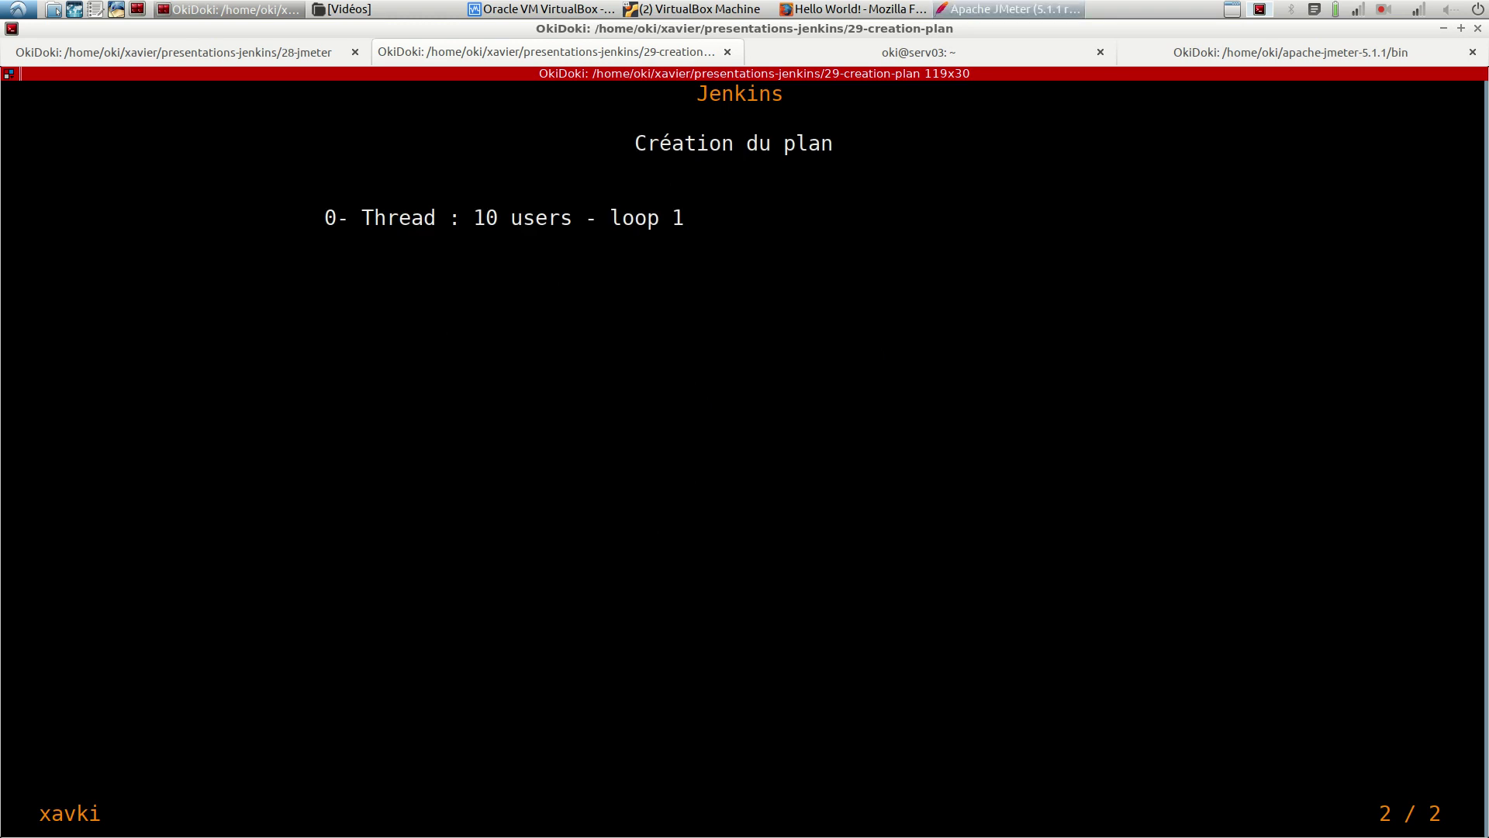
Switch to Apache JMeter and set the Thread Group's number of threads (users) to 10.
left_click(1010, 10)
left_click(643, 300)
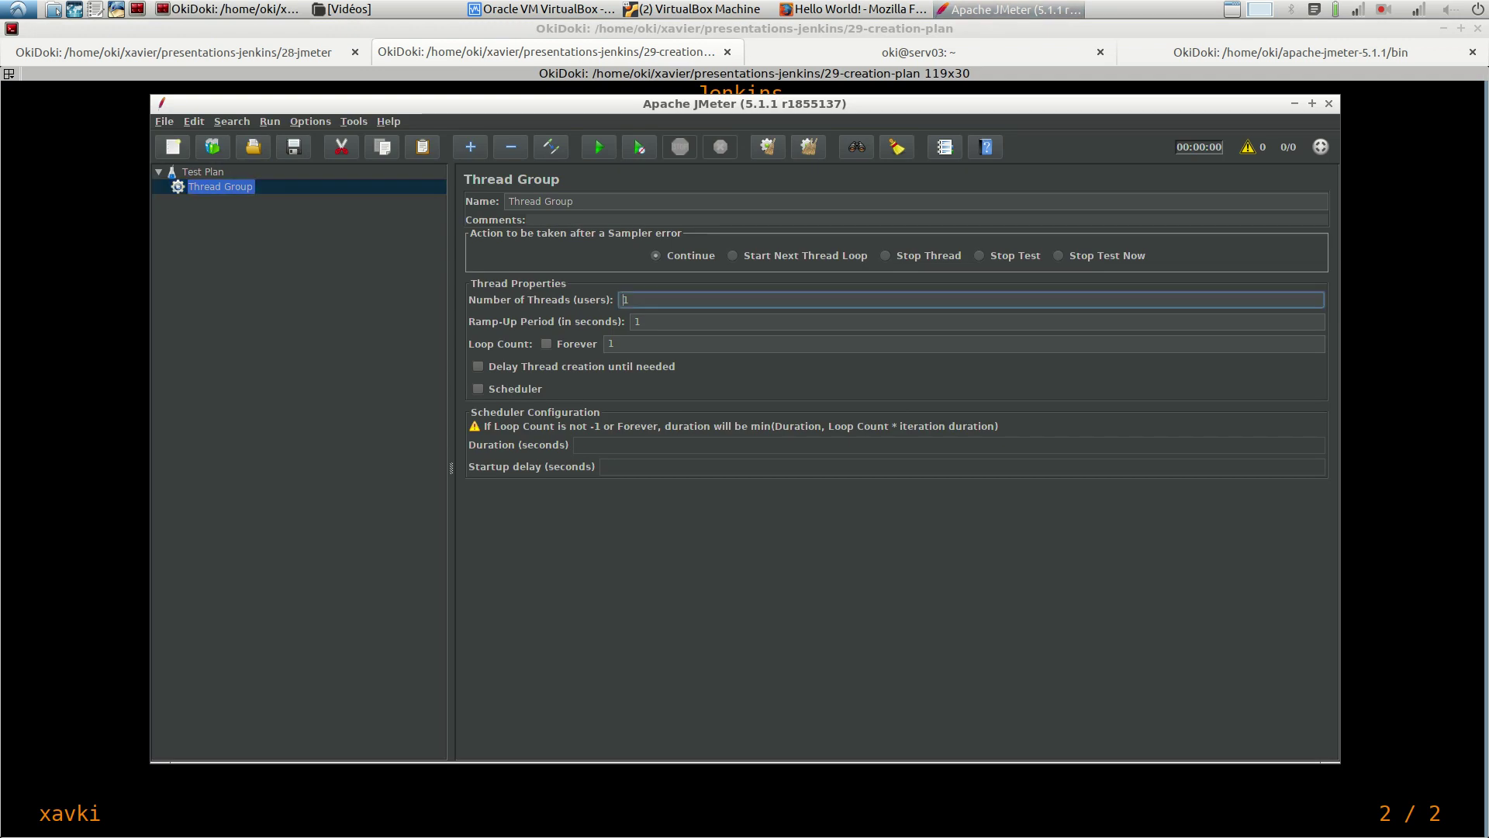
type("0")
key("Tab")
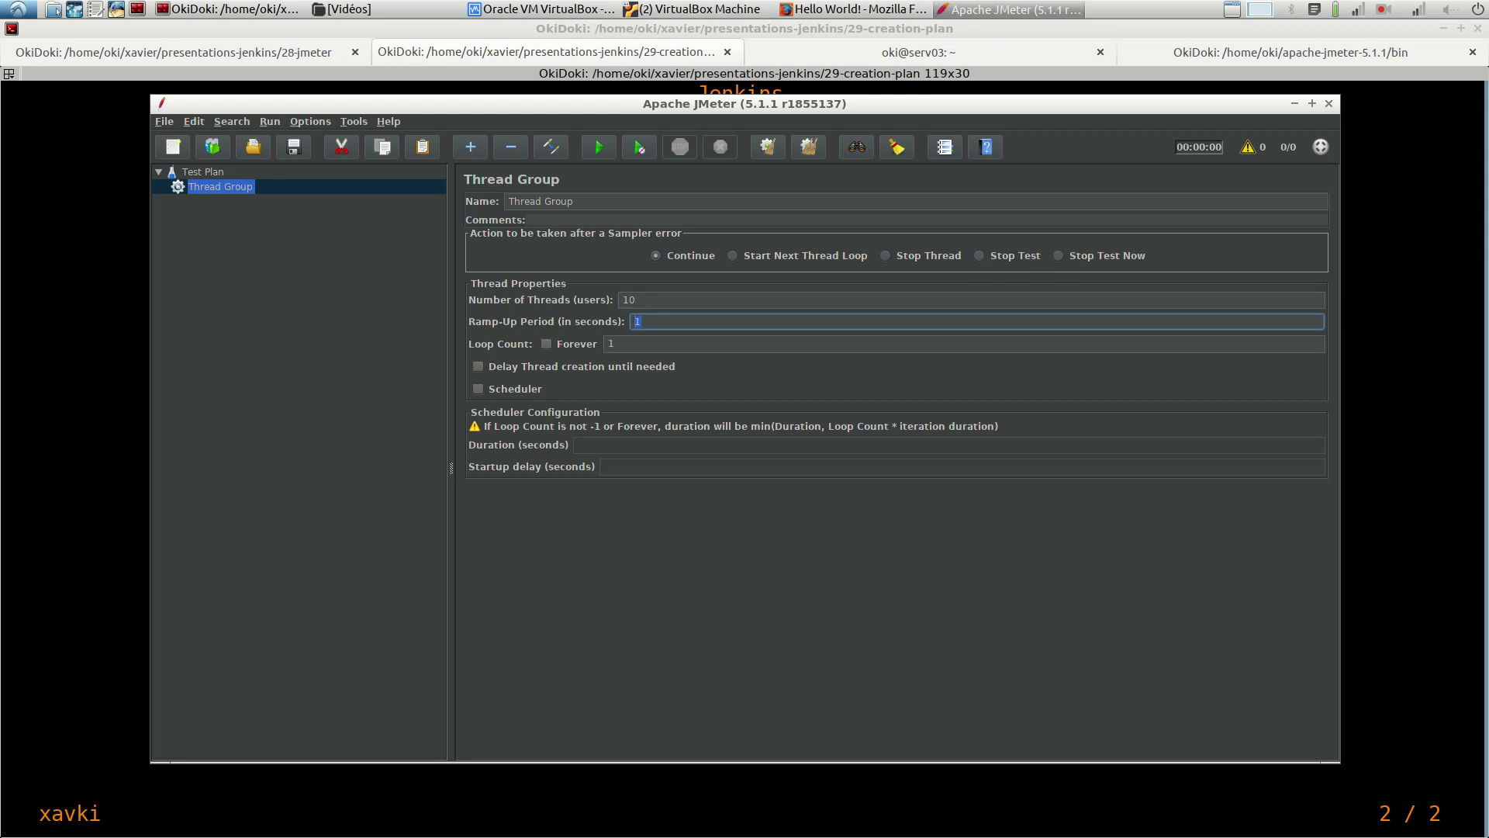
left_click(615, 344)
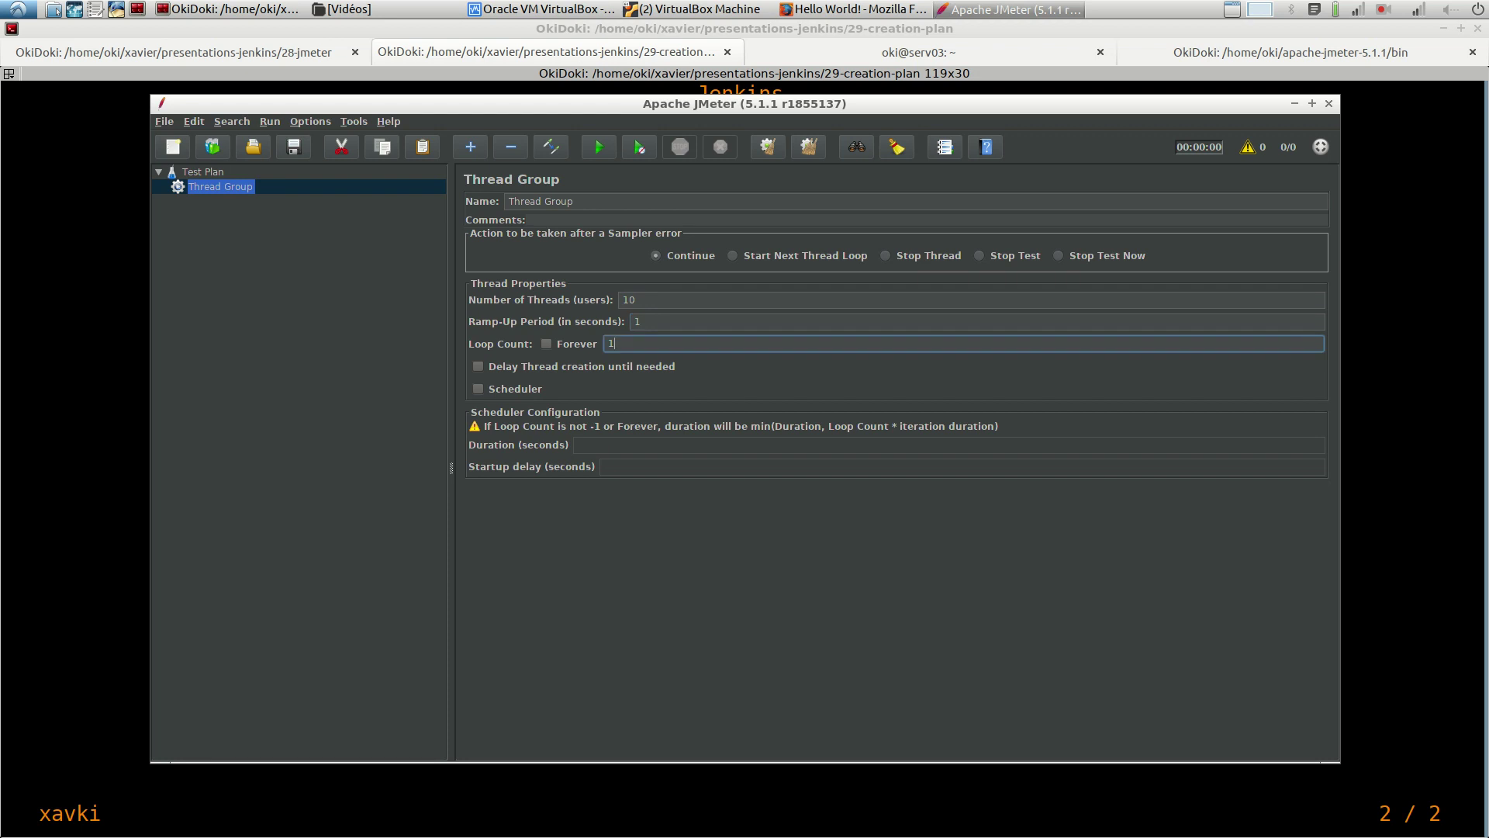
key("shift+Left")
key("ctrl+a")
Reveal the next item in the presentation, and add an HTTP Request sampler to the Thread Group in JMeter.
key("alt+Tab")
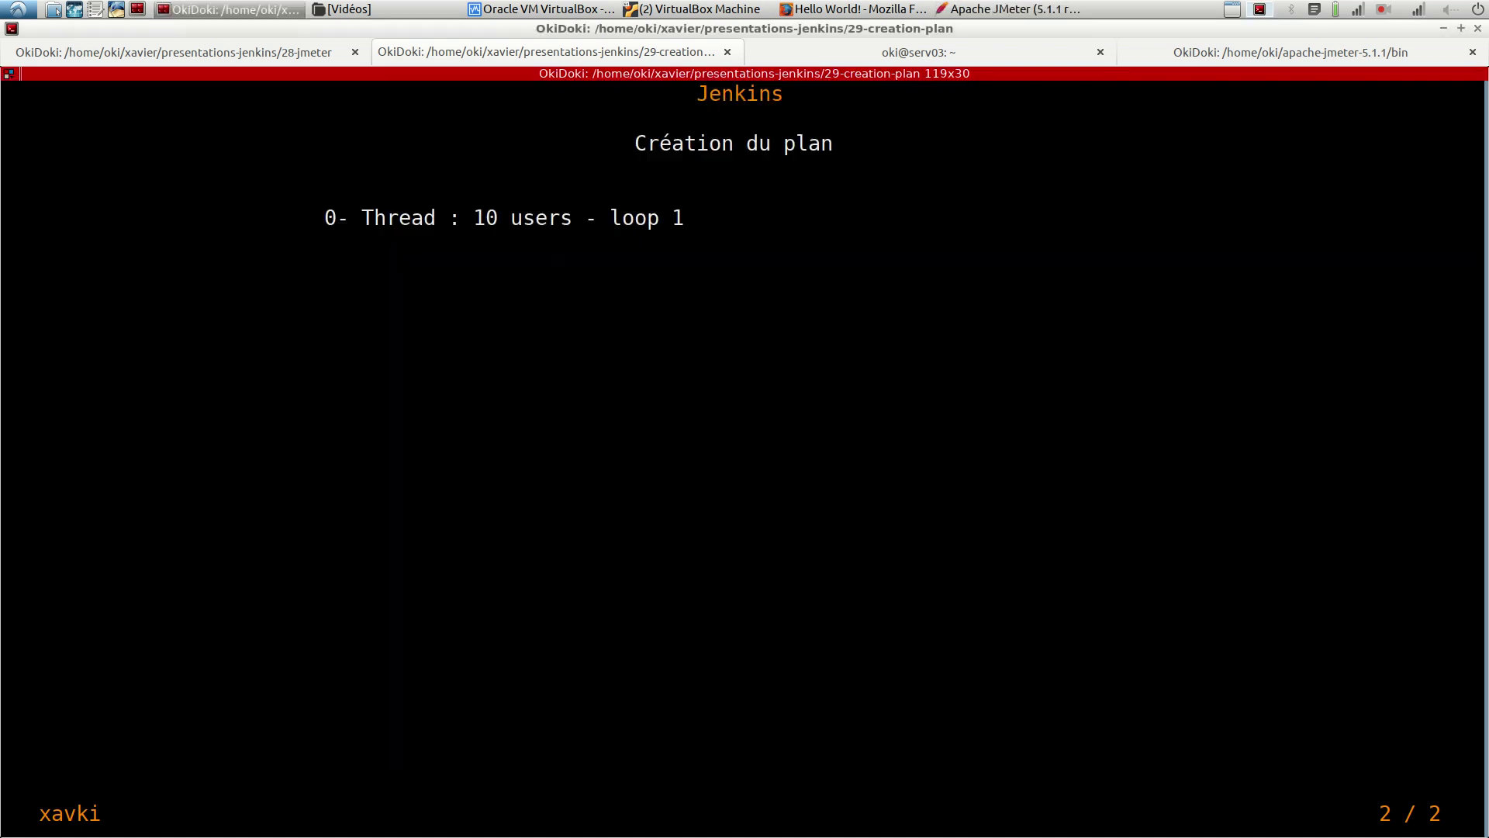
key("space")
key("alt+Tab")
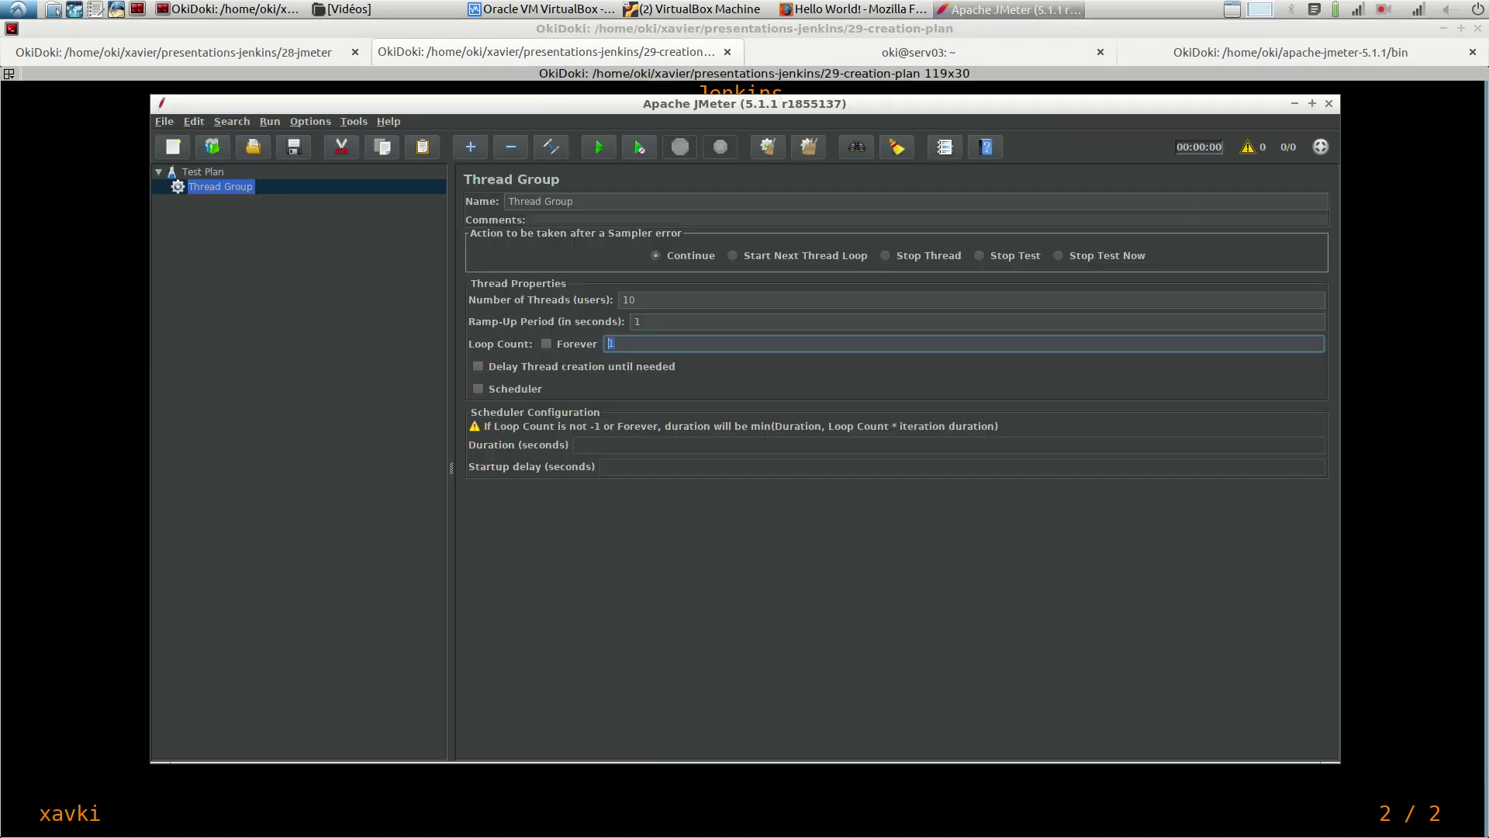
key("alt+Tab")
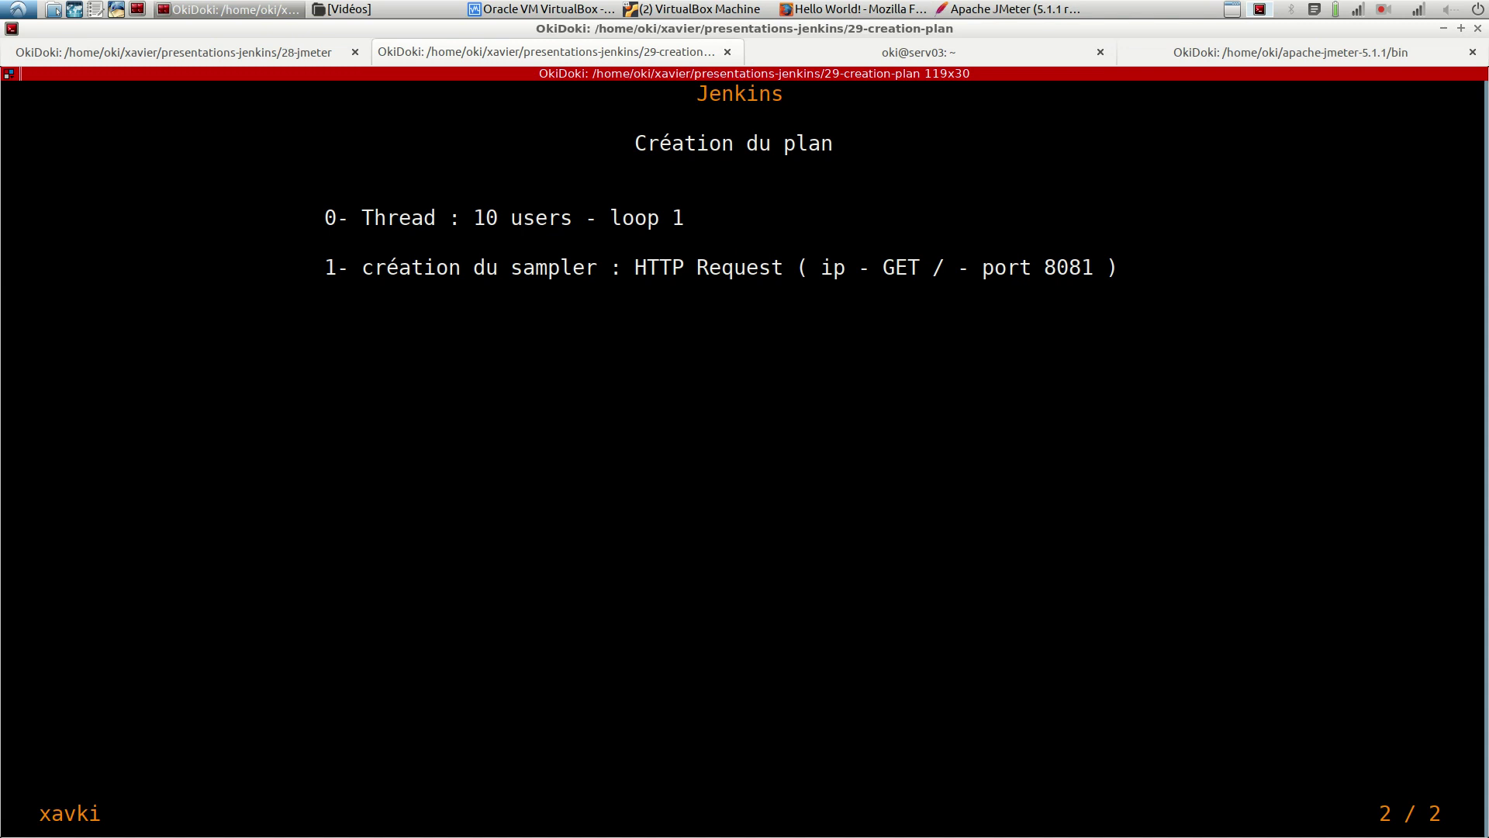
key("alt+Tab")
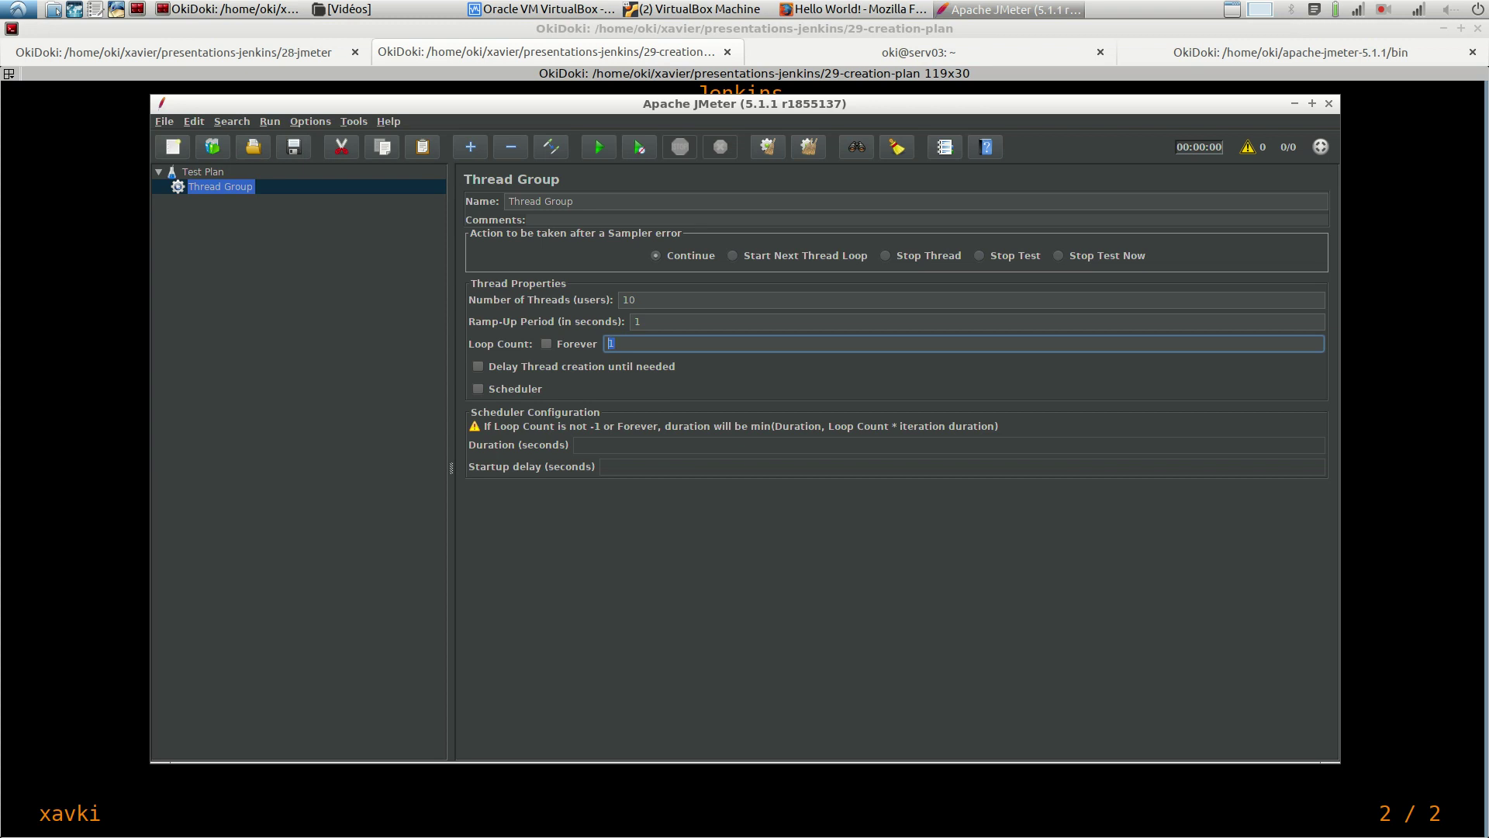
right_click(248, 188)
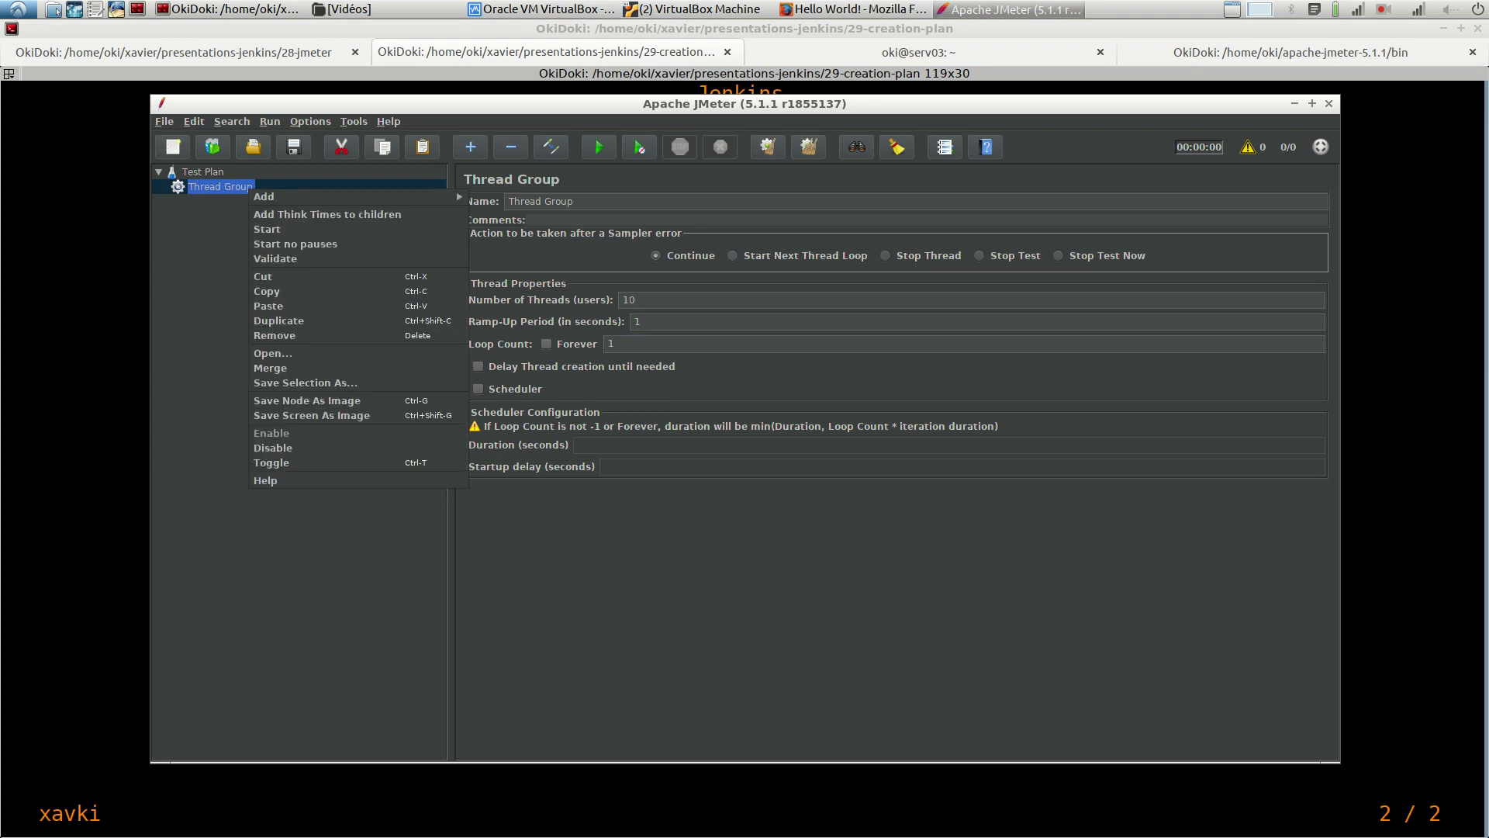
mouse_move(264, 196)
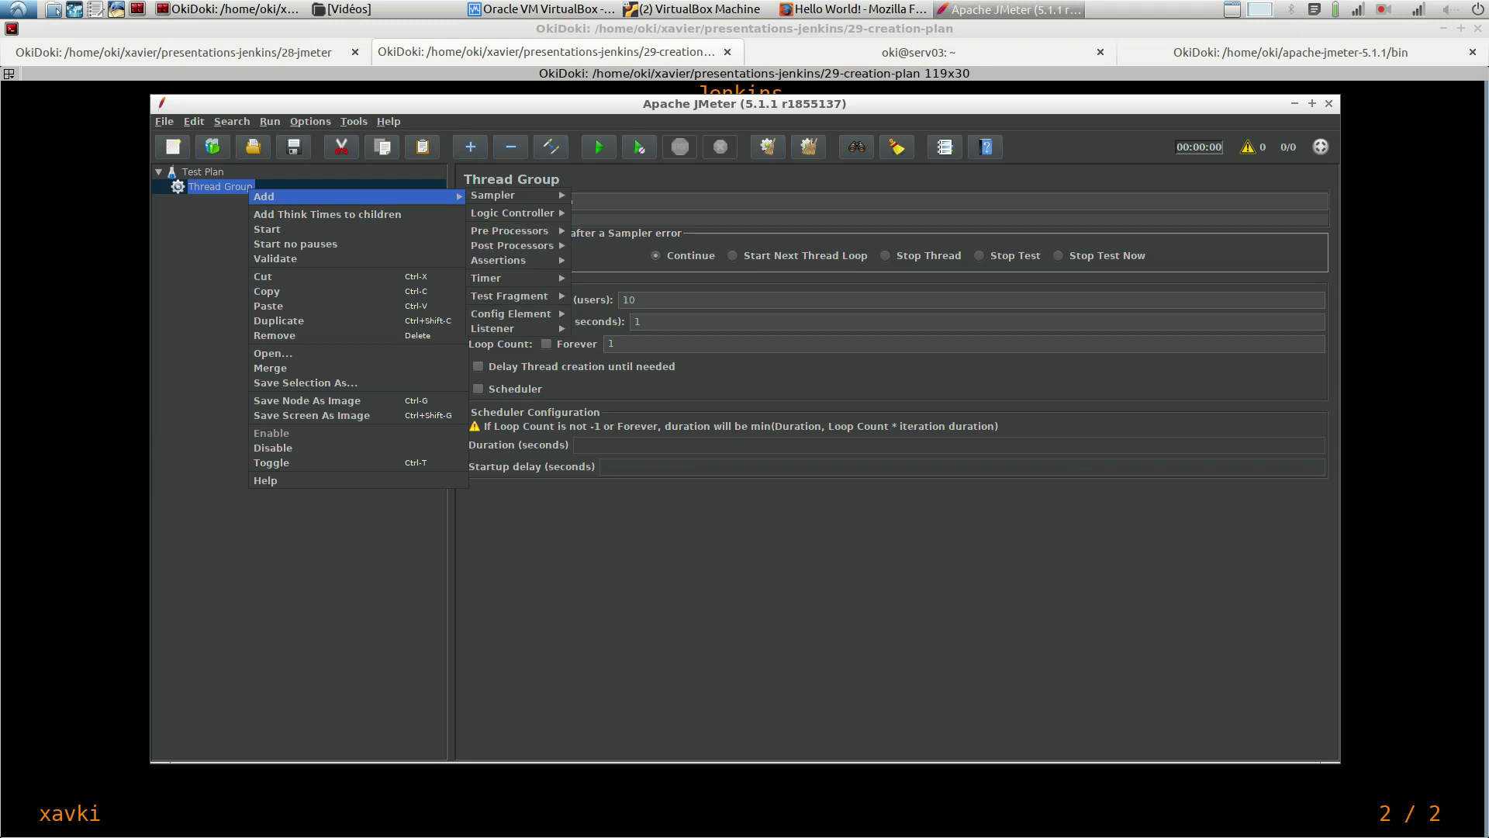
mouse_move(496, 195)
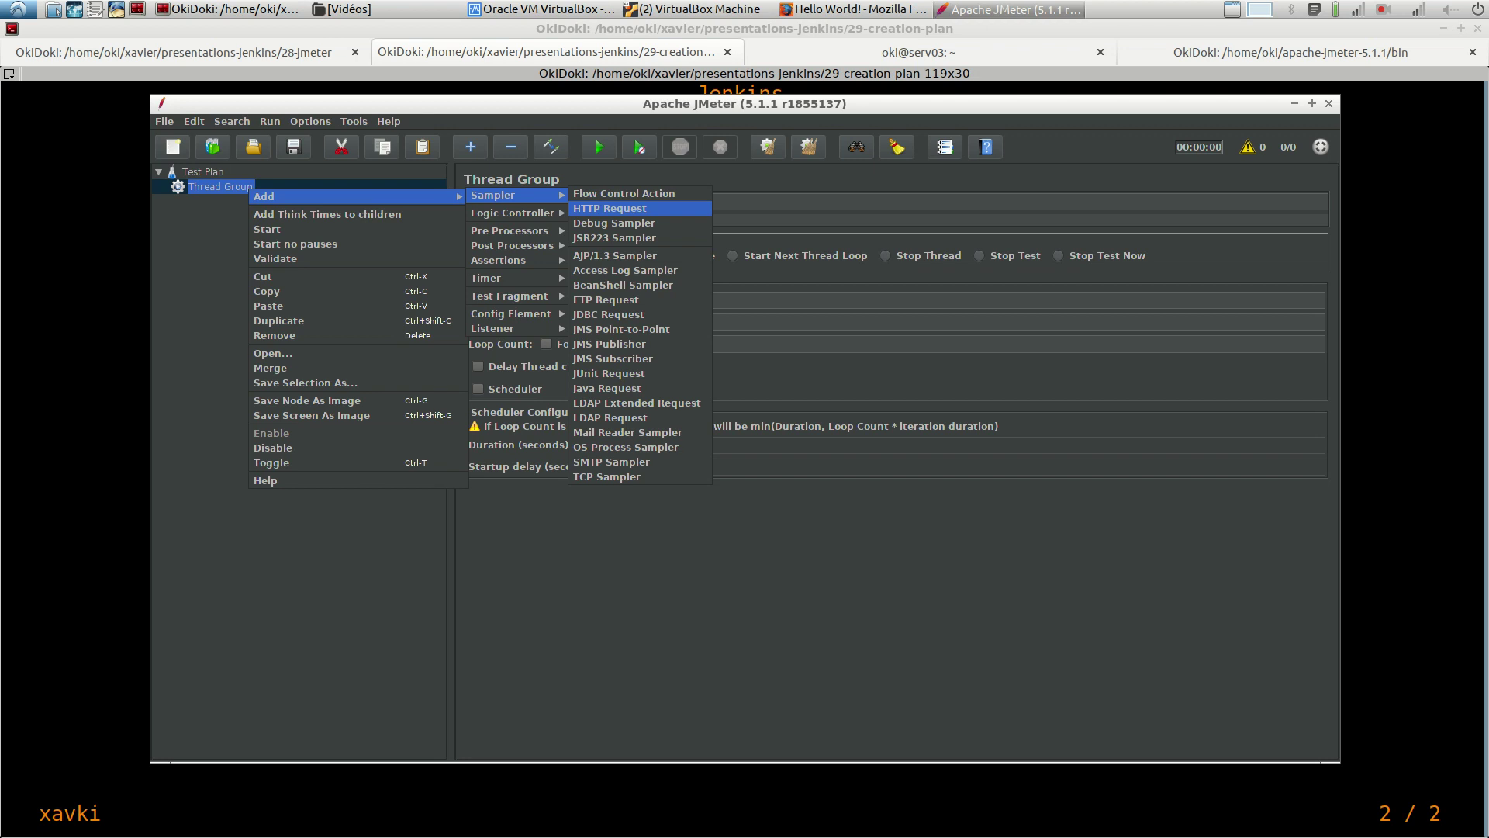
left_click(609, 208)
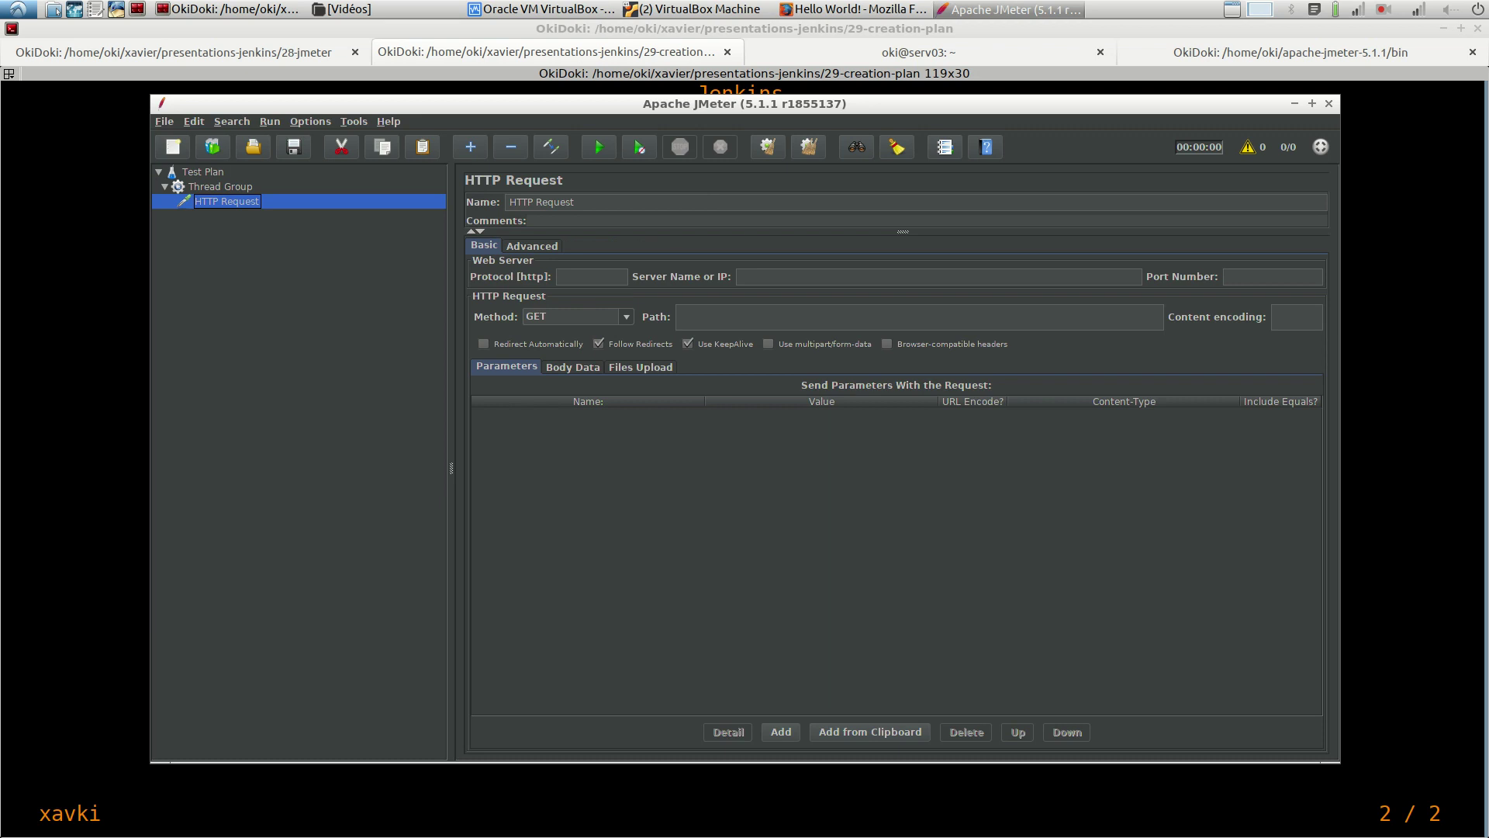
Configure the HTTP Request with server IP 192.168.99.102, port number 8081 and path /.
left_click(590, 277)
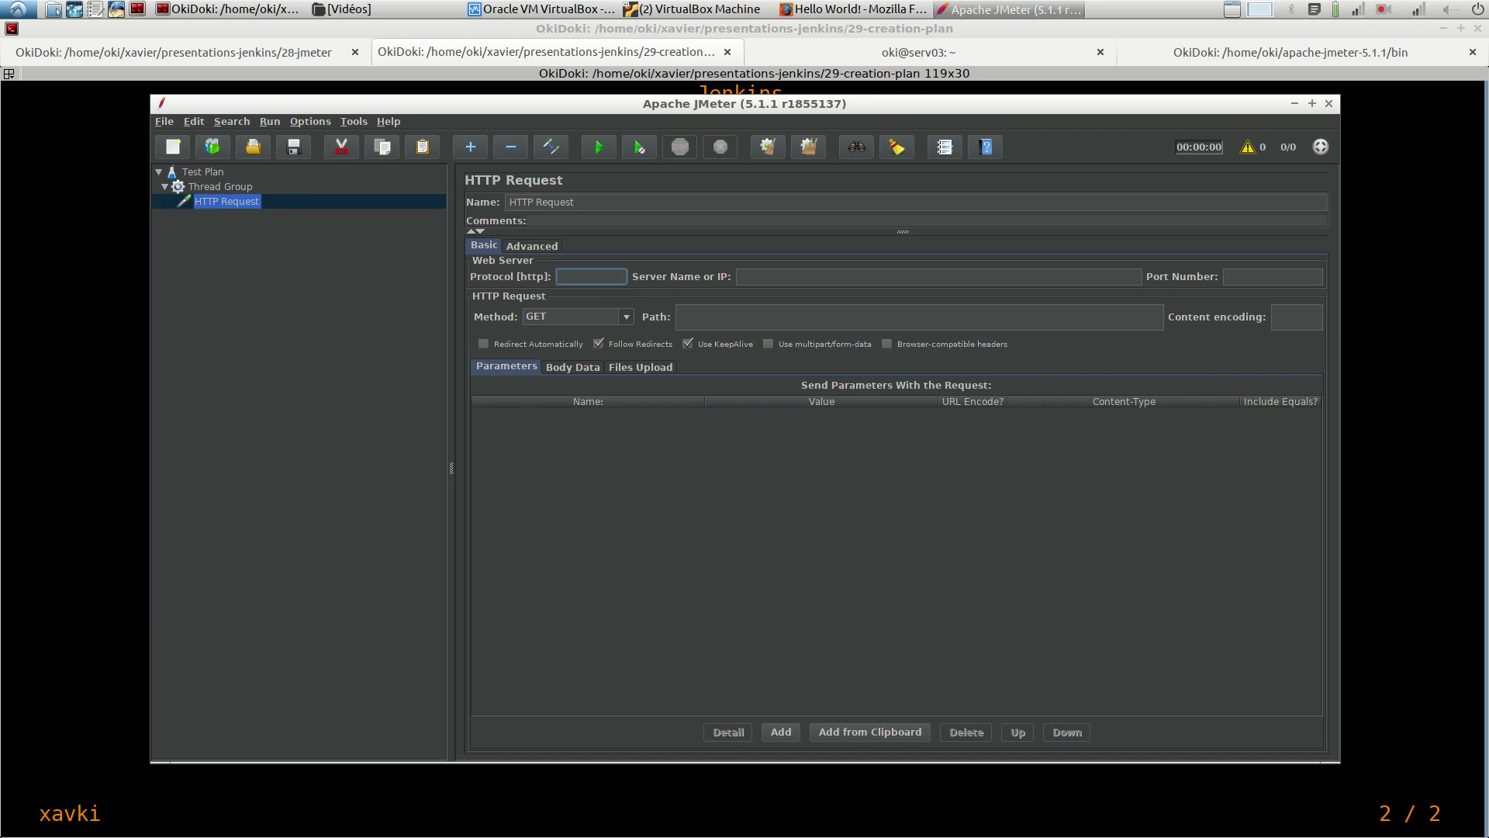
left_click(1272, 277)
type("8081")
left_click(939, 276)
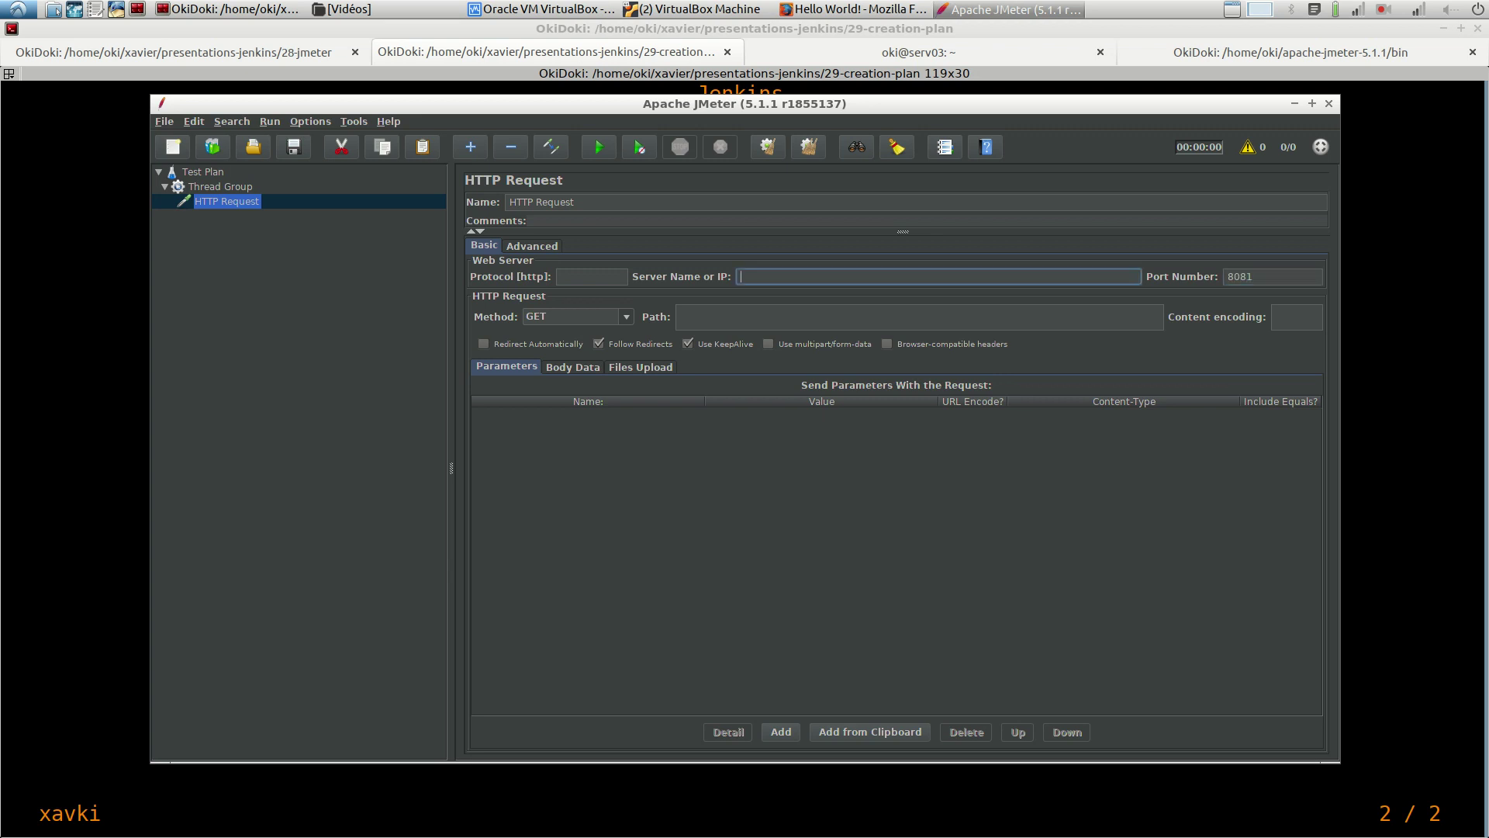
type("192.168.99.102")
left_click(681, 316)
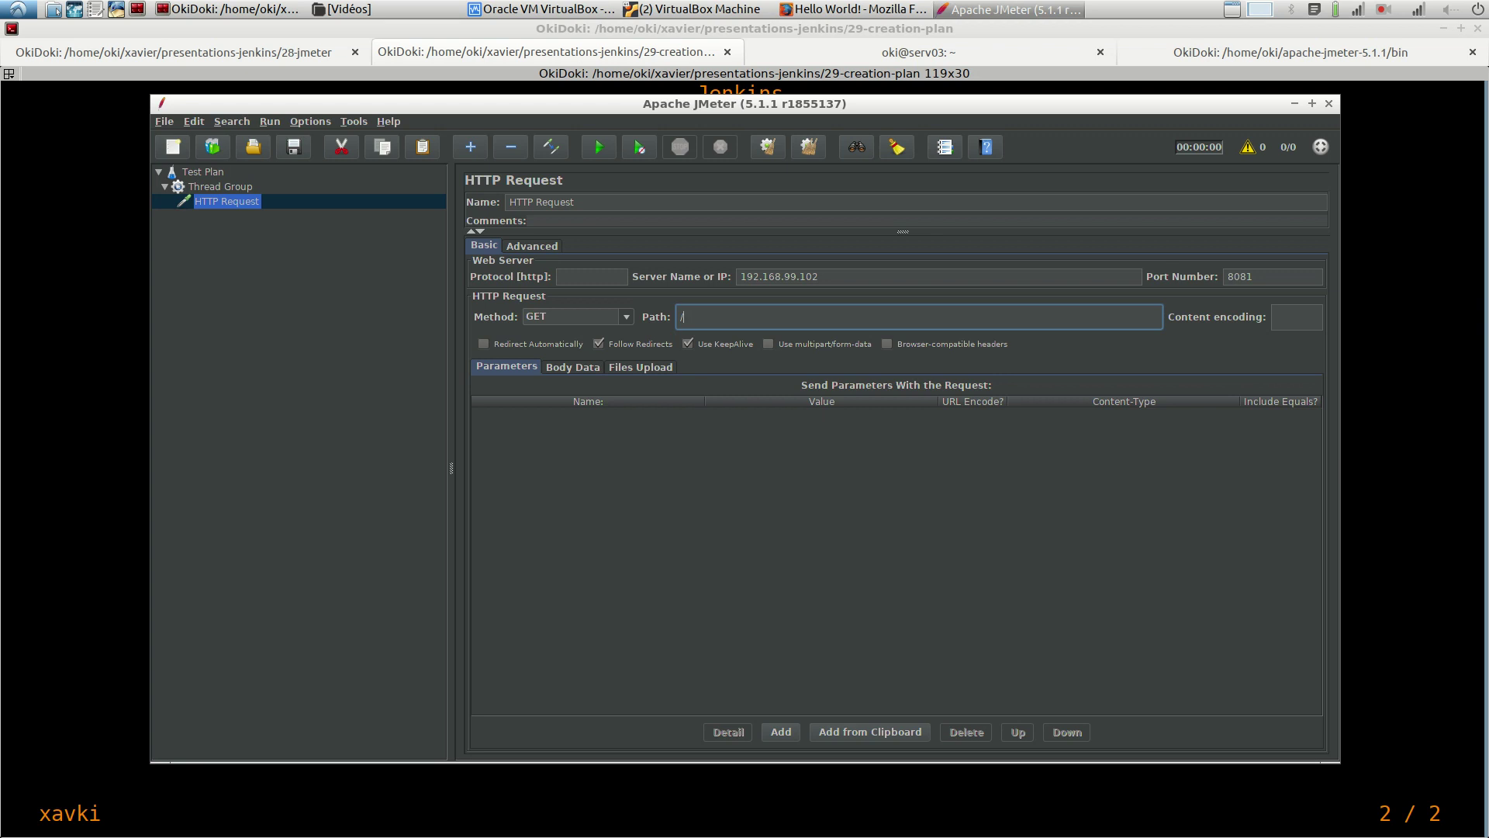
key("ctrl+s")
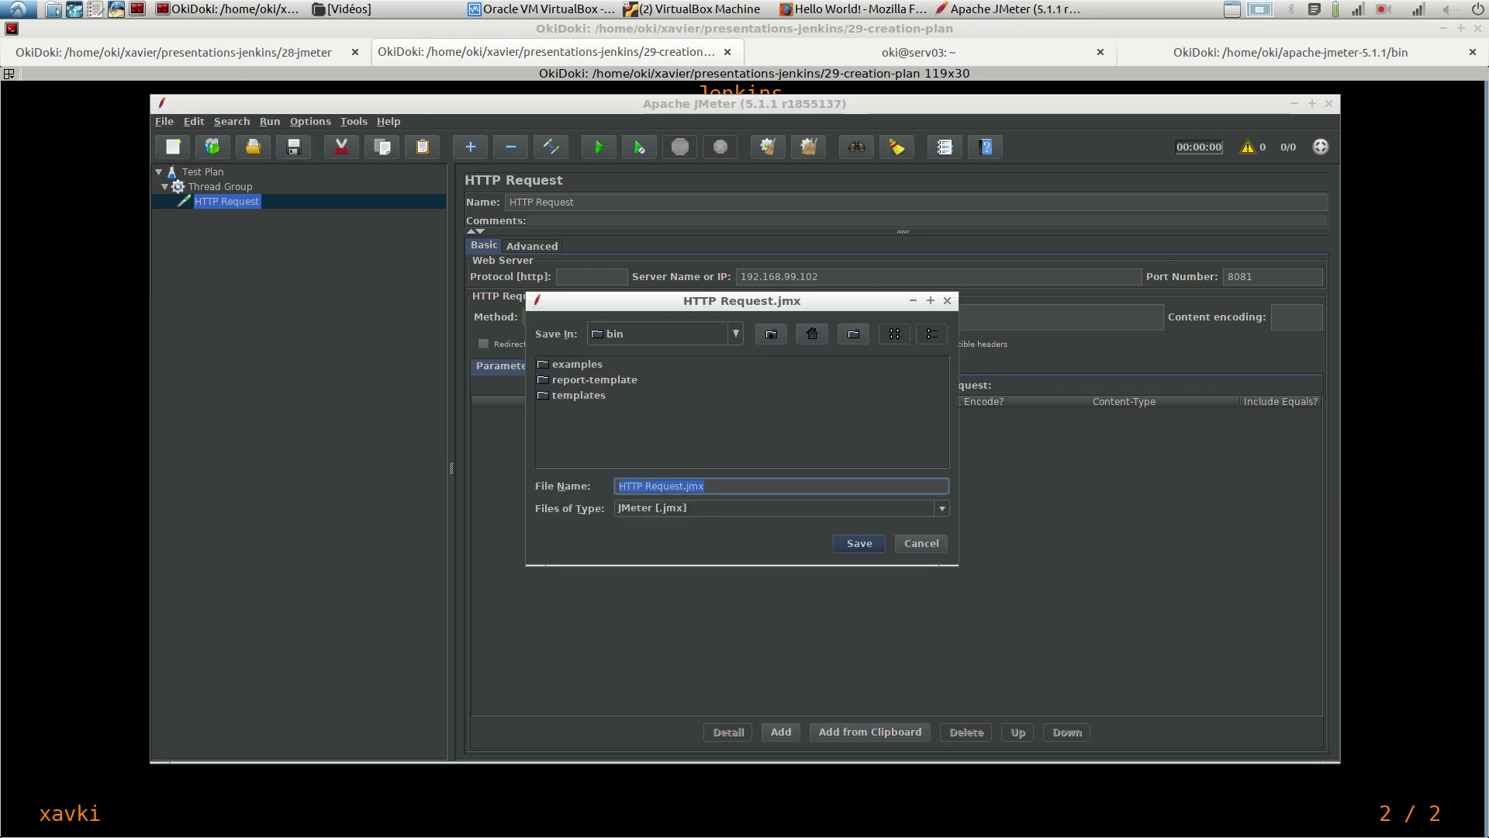
key("Return")
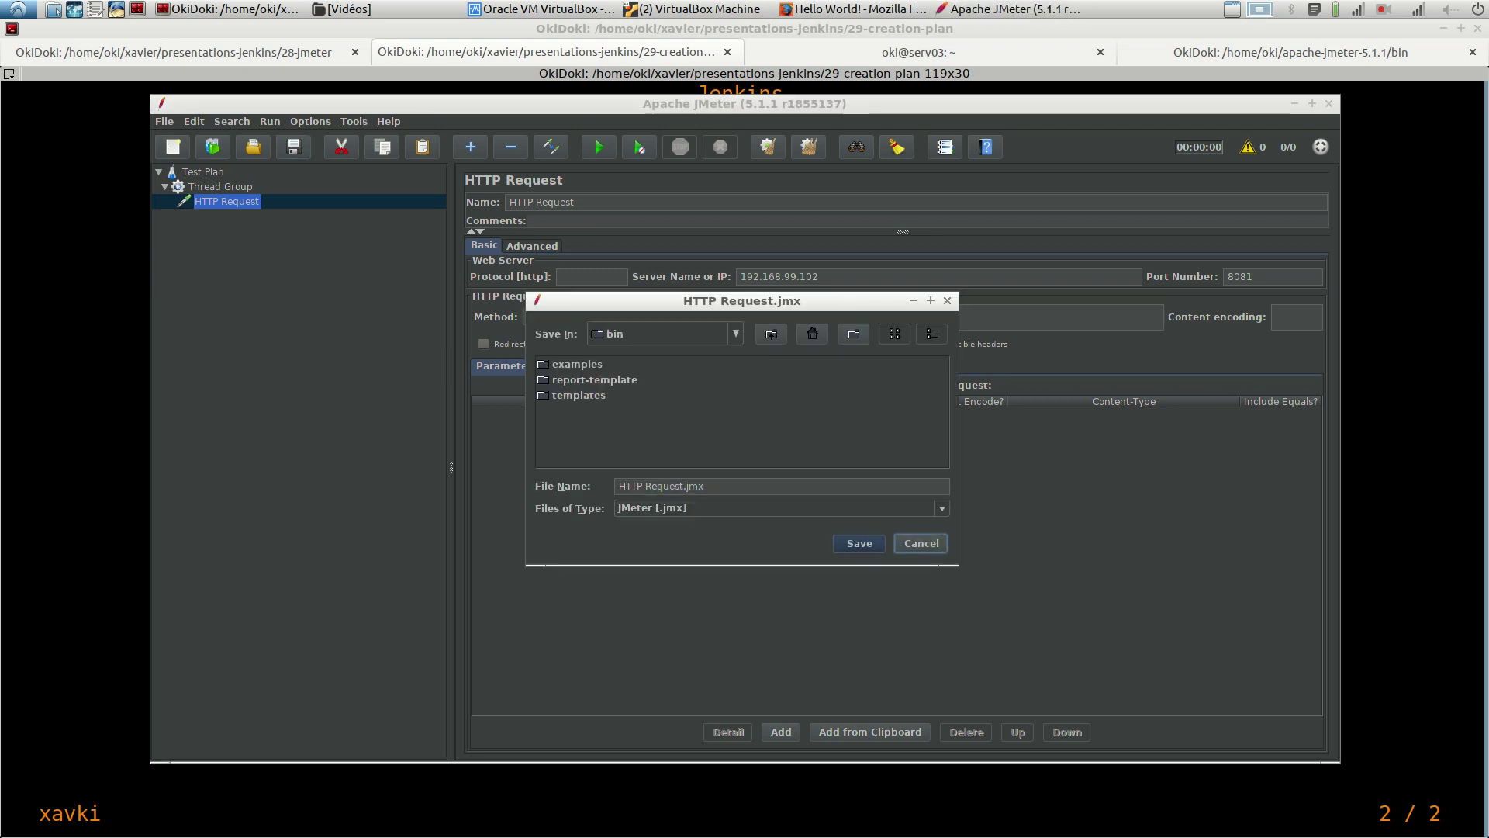
Reveal the next item in the presentation, and add a View Results Tree listener to the Thread Group in JMeter.
key("alt+Tab")
key("space")
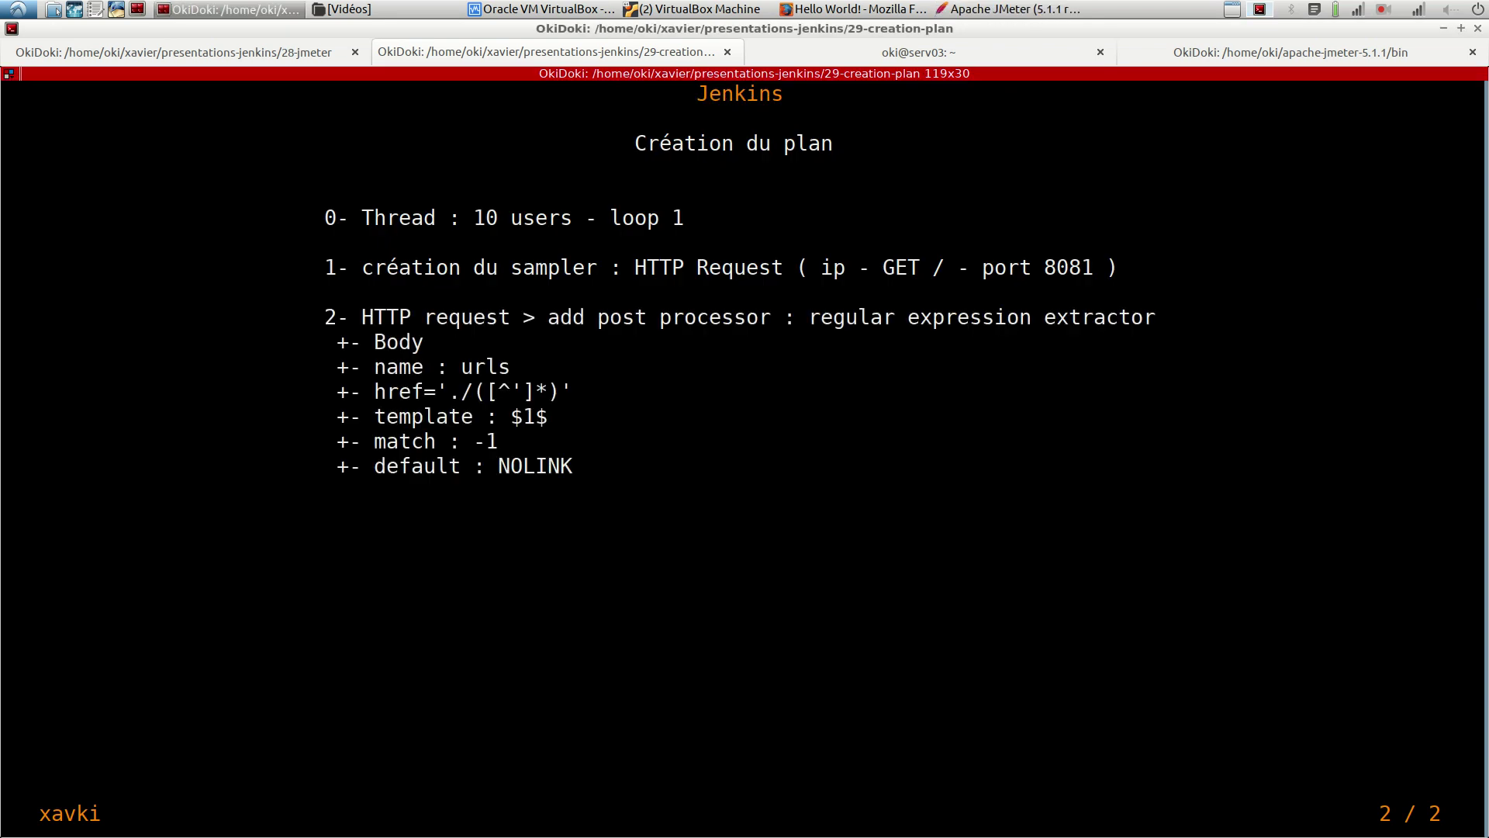
key("alt+Tab")
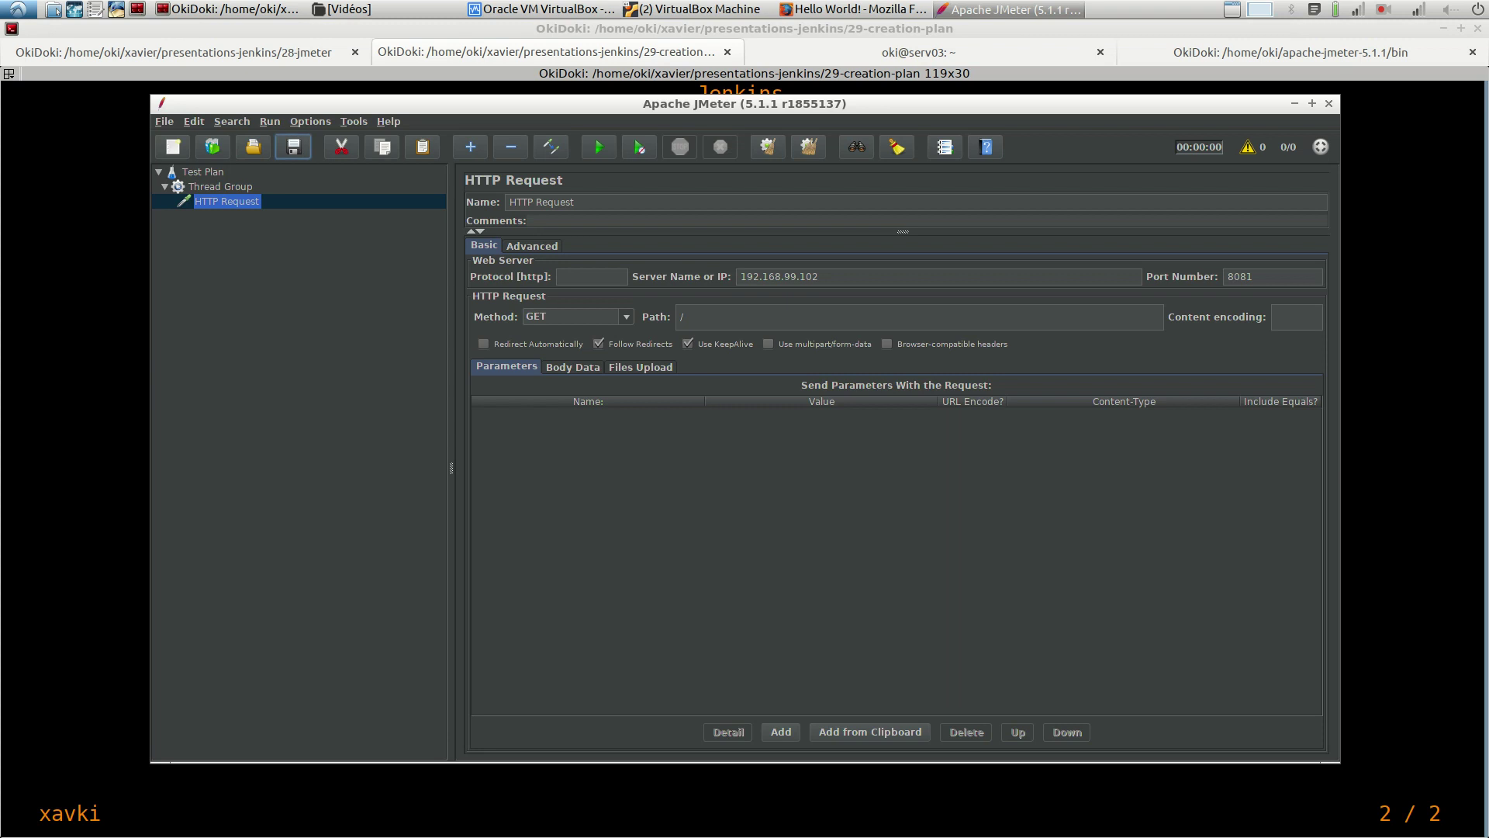
left_click(220, 187)
right_click(227, 187)
mouse_move(256, 193)
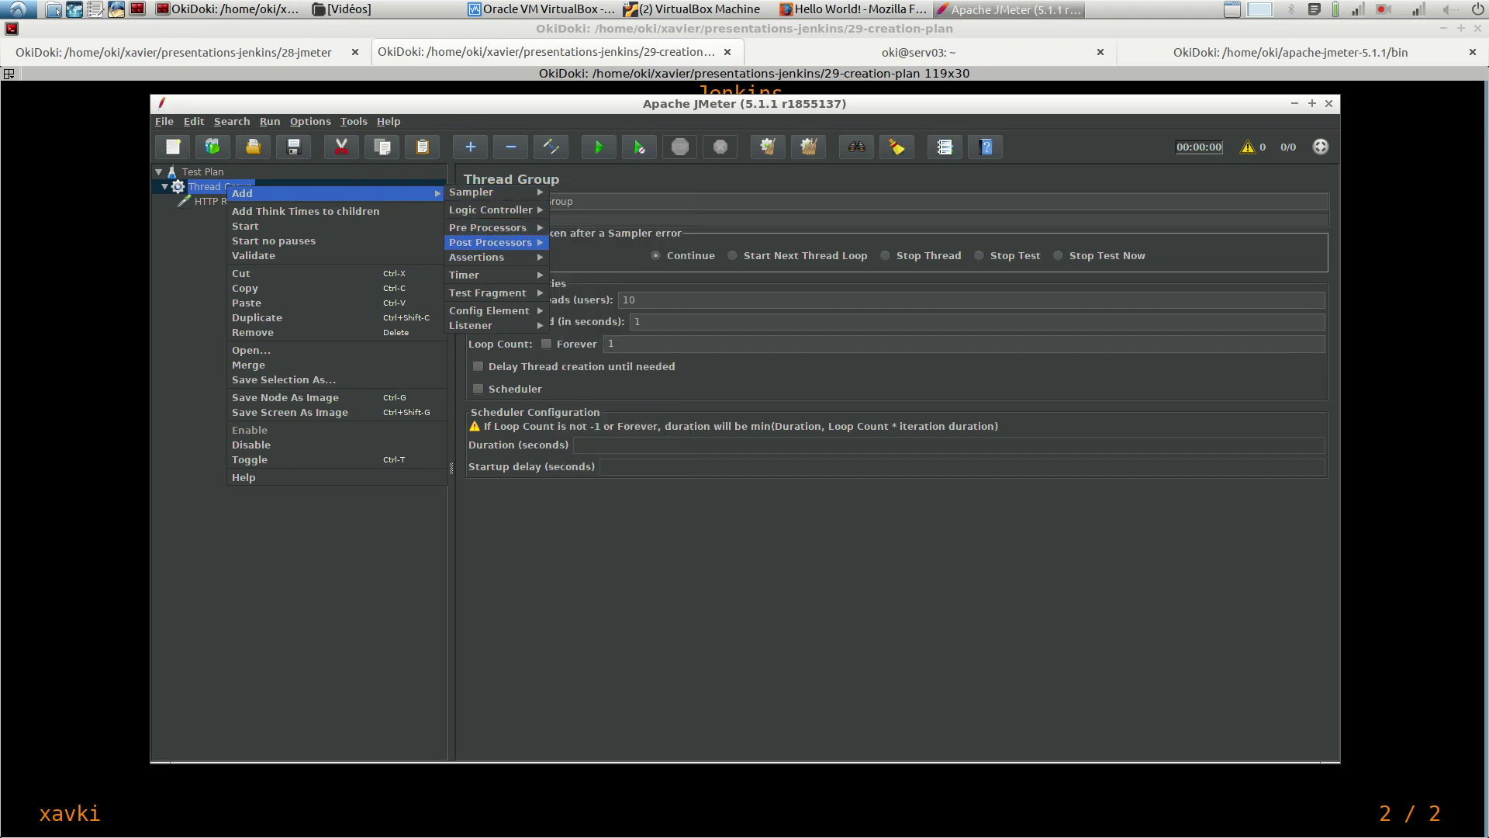
mouse_move(476, 257)
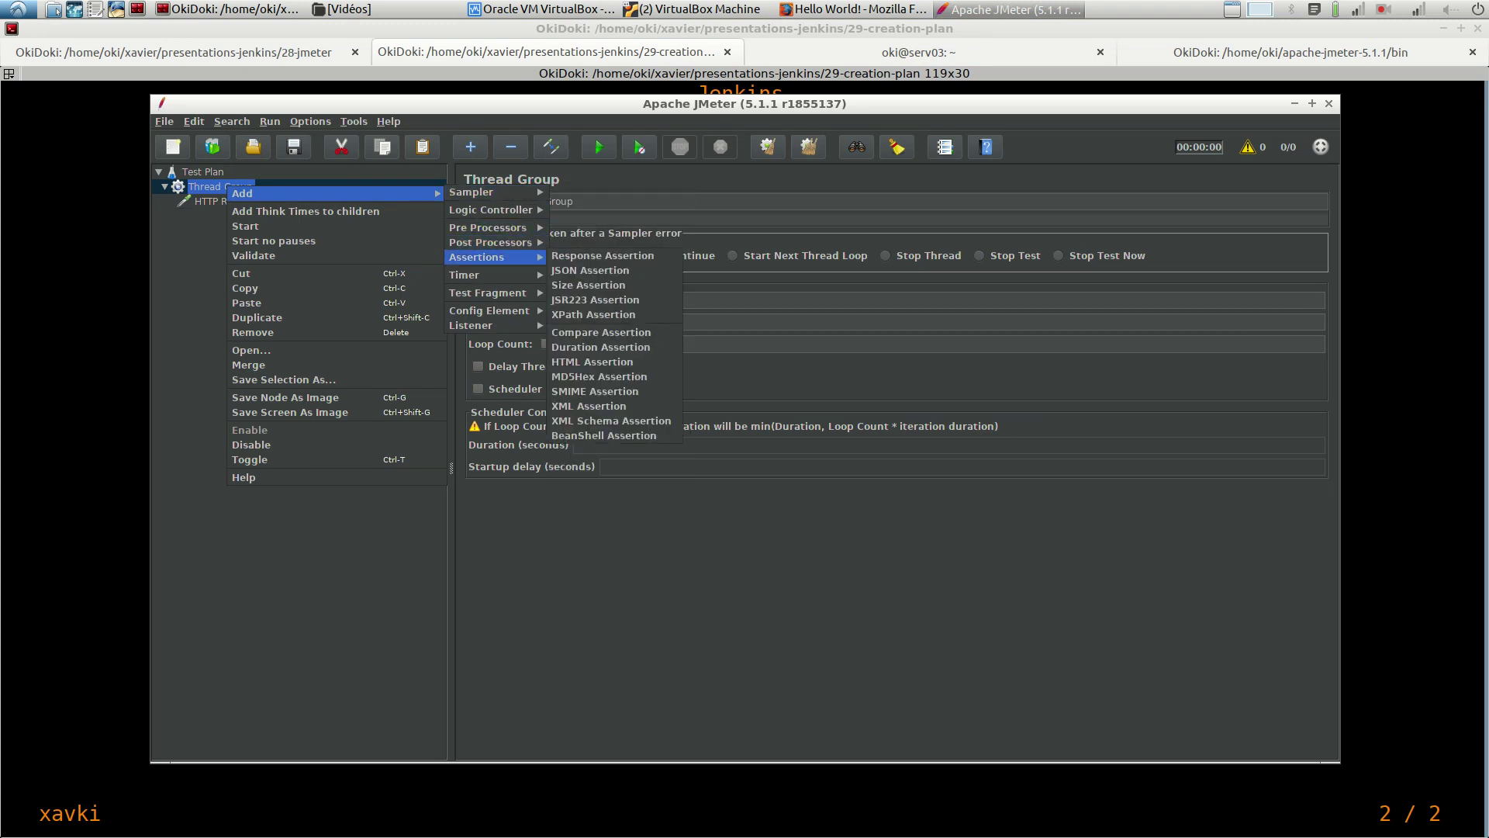
mouse_move(480, 325)
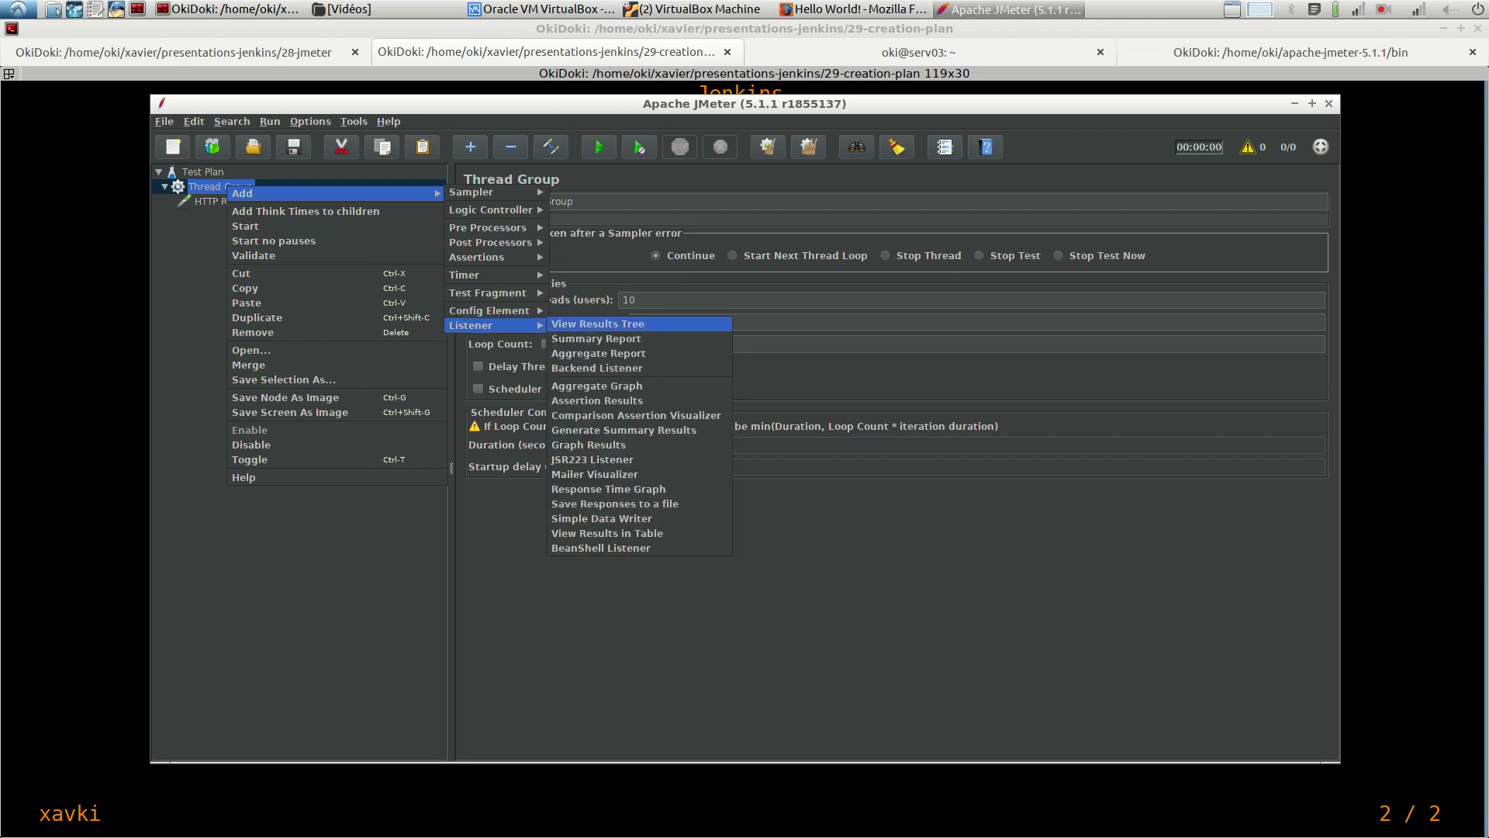
left_click(597, 324)
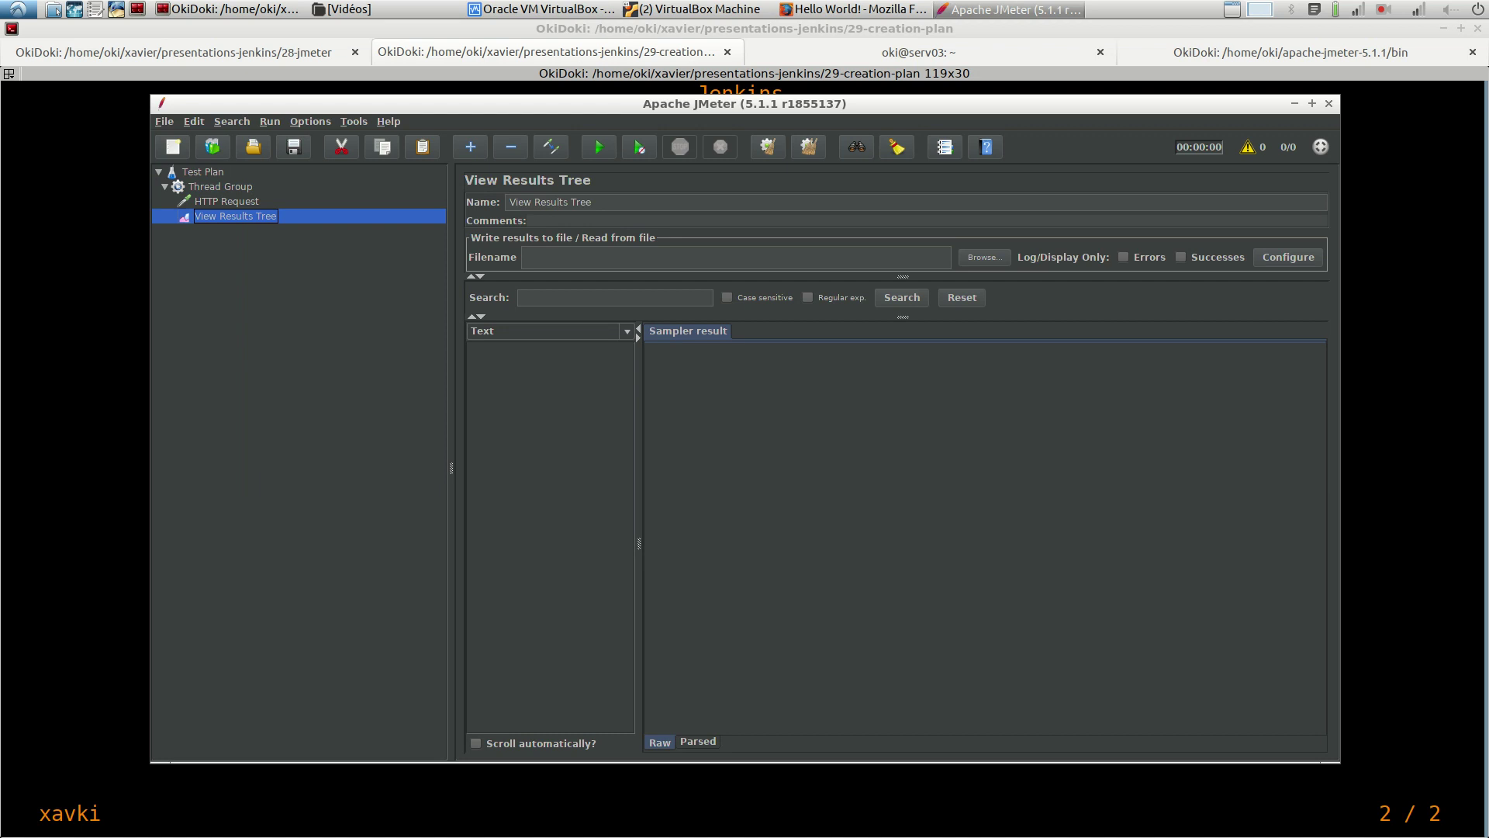
left_click(220, 187)
right_click(224, 191)
mouse_move(256, 197)
mouse_move(489, 329)
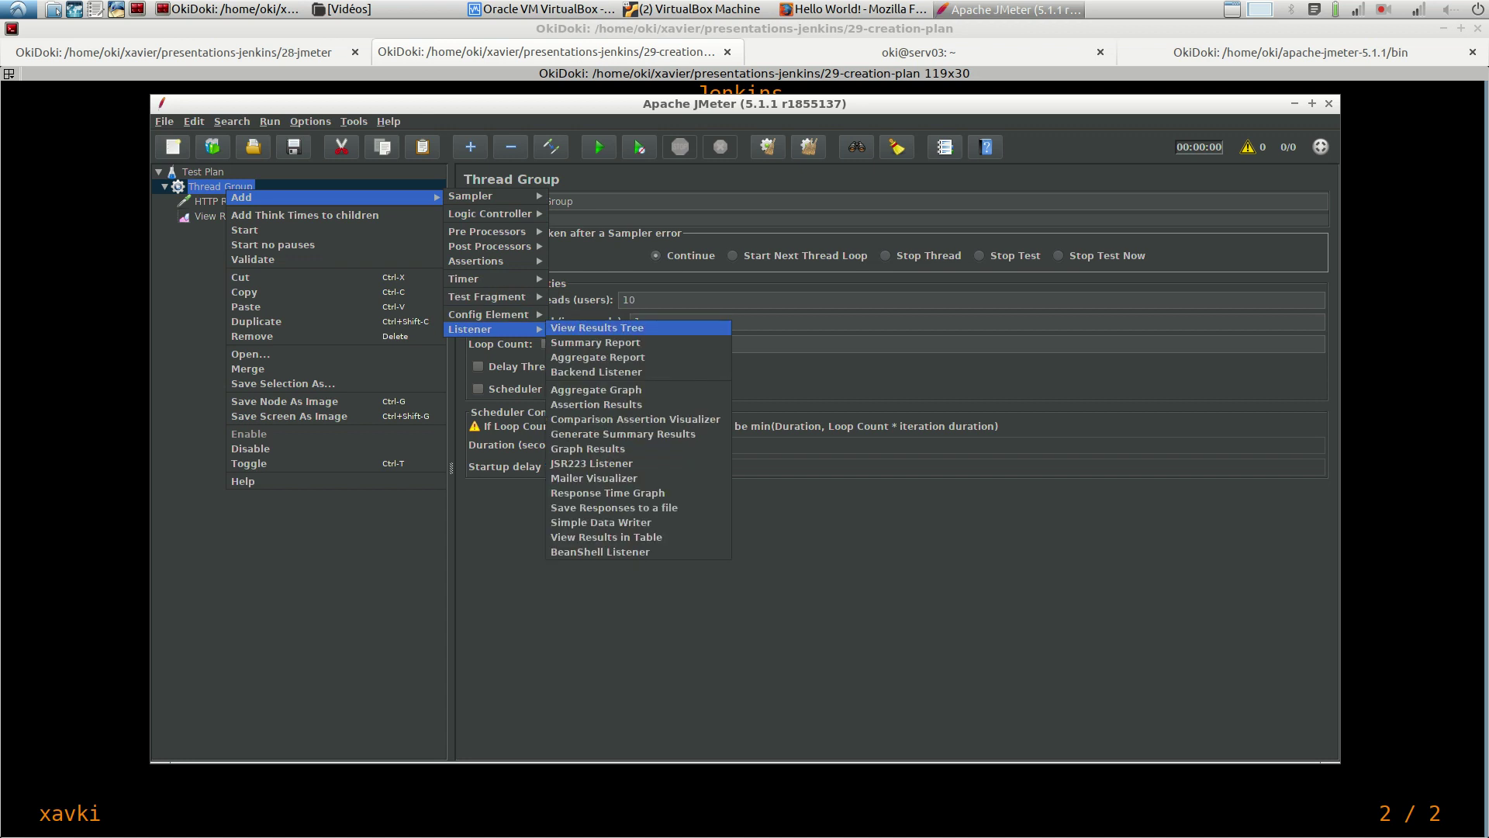
key("Escape")
key("Escape")
key("Escape")
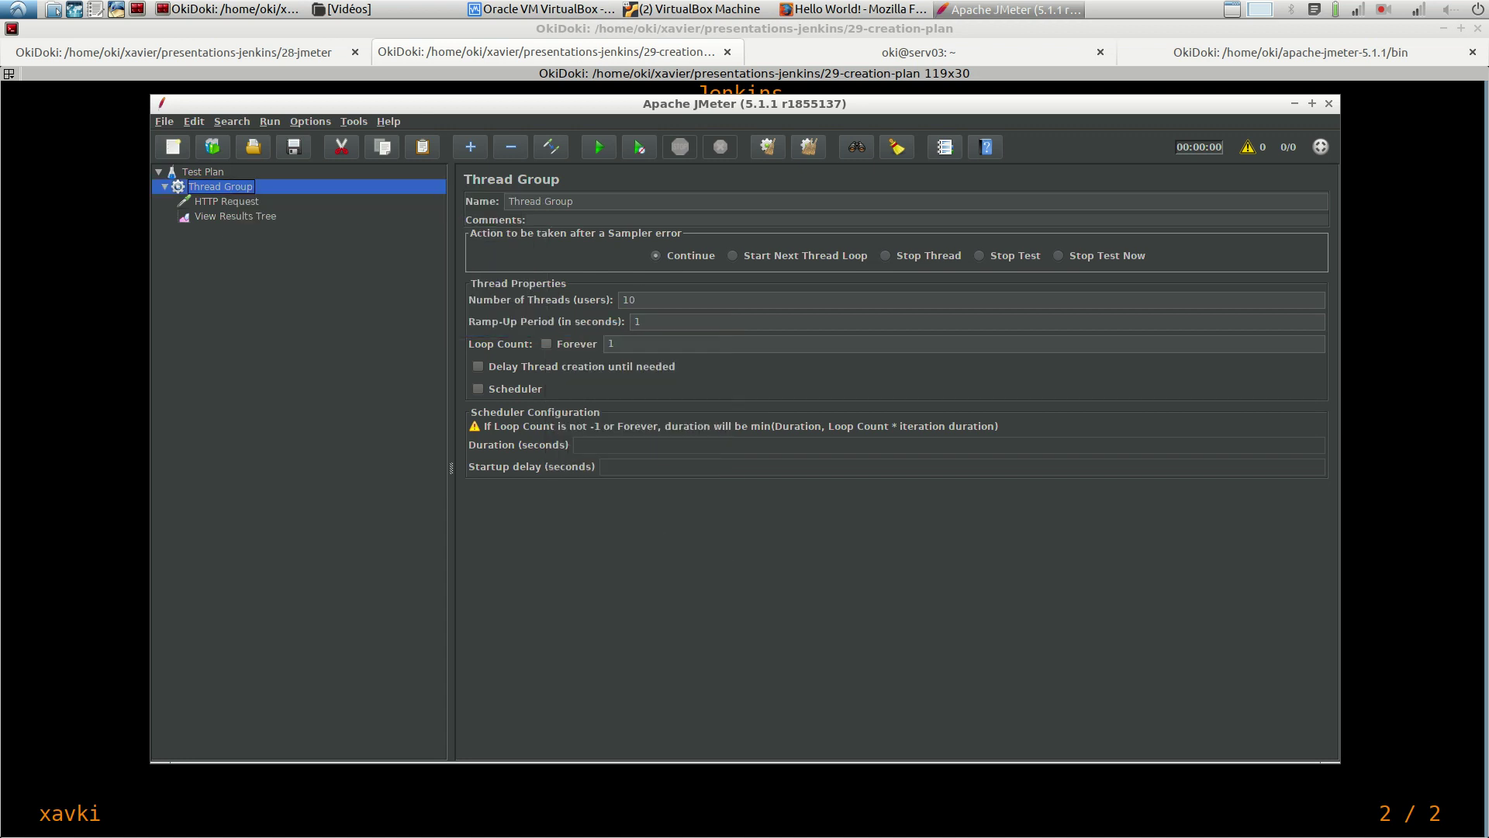
Run the test plan, saving it first as wartest in the bin folder.
key("ctrl+r")
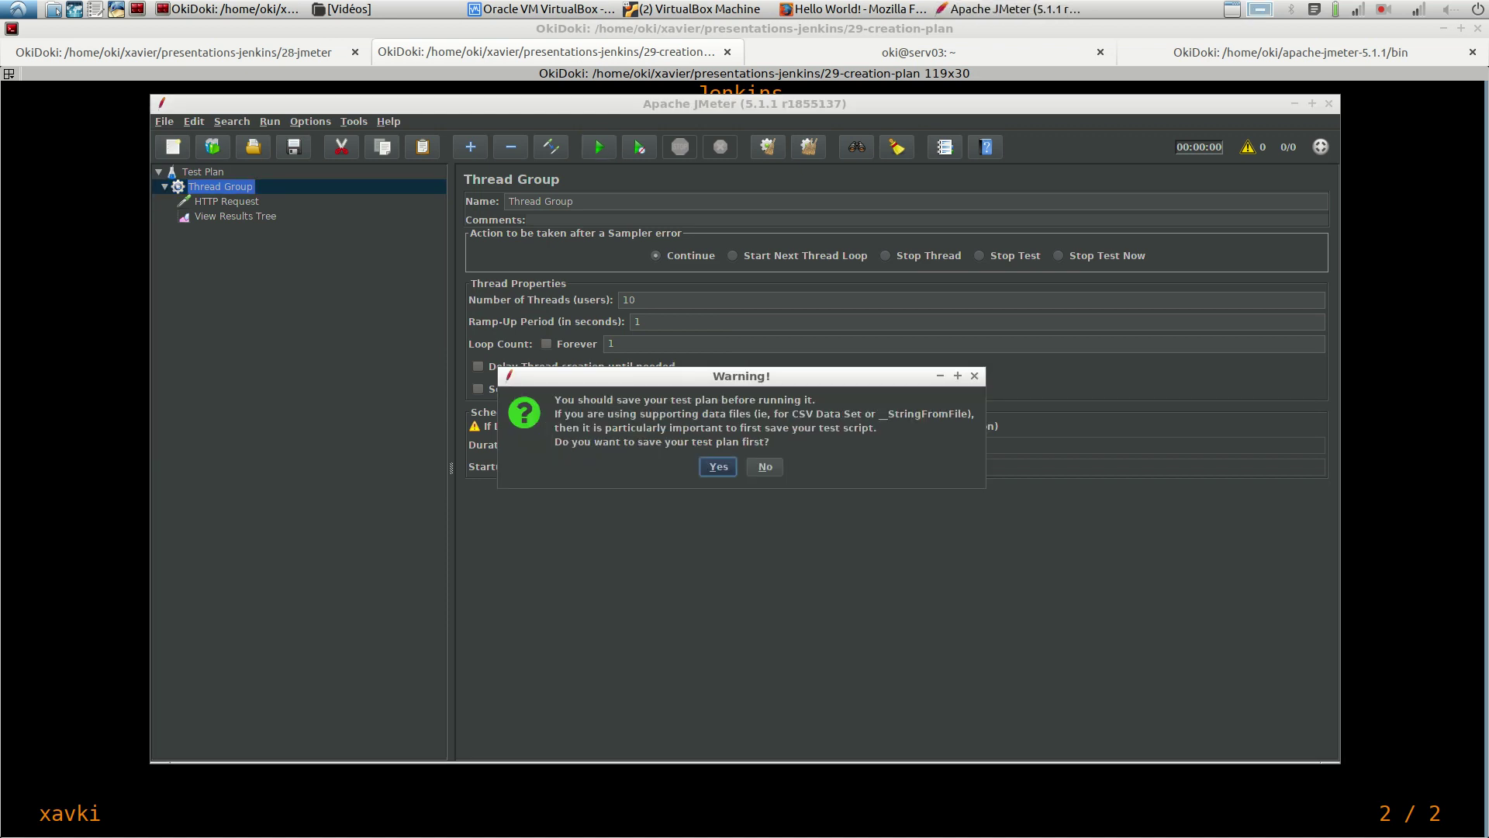
key("Return")
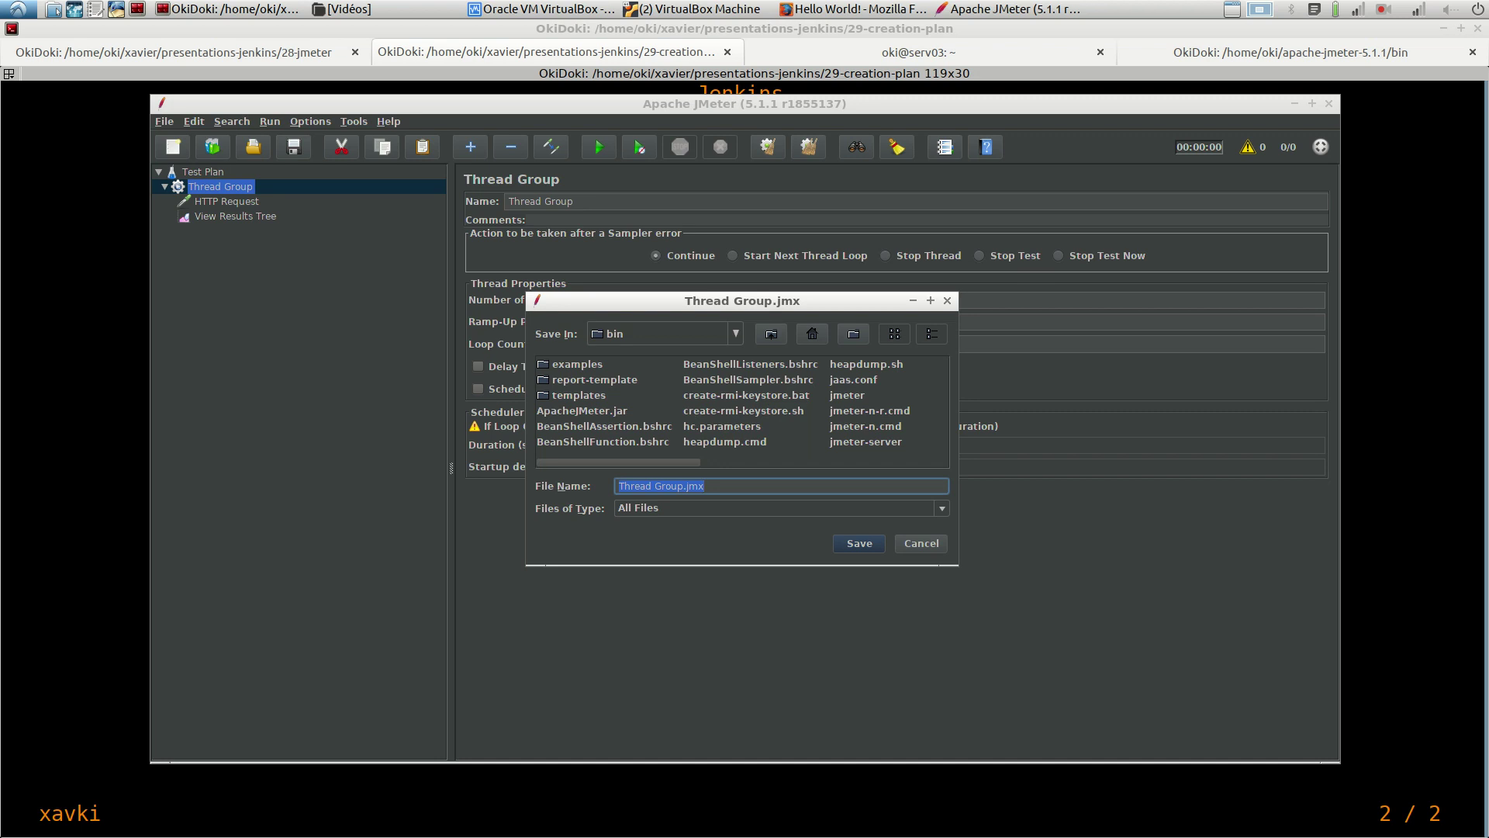
left_click(688, 486)
key("BackSpace")
key("BackSpace")
key("BackSpace")
key("BackSpace")
key("BackSpace")
key("BackSpace")
key("BackSpace")
key("BackSpace")
key("BackSpace")
key("BackSpace")
key("BackSpace")
key("BackSpace")
type("wartest")
key("Return")
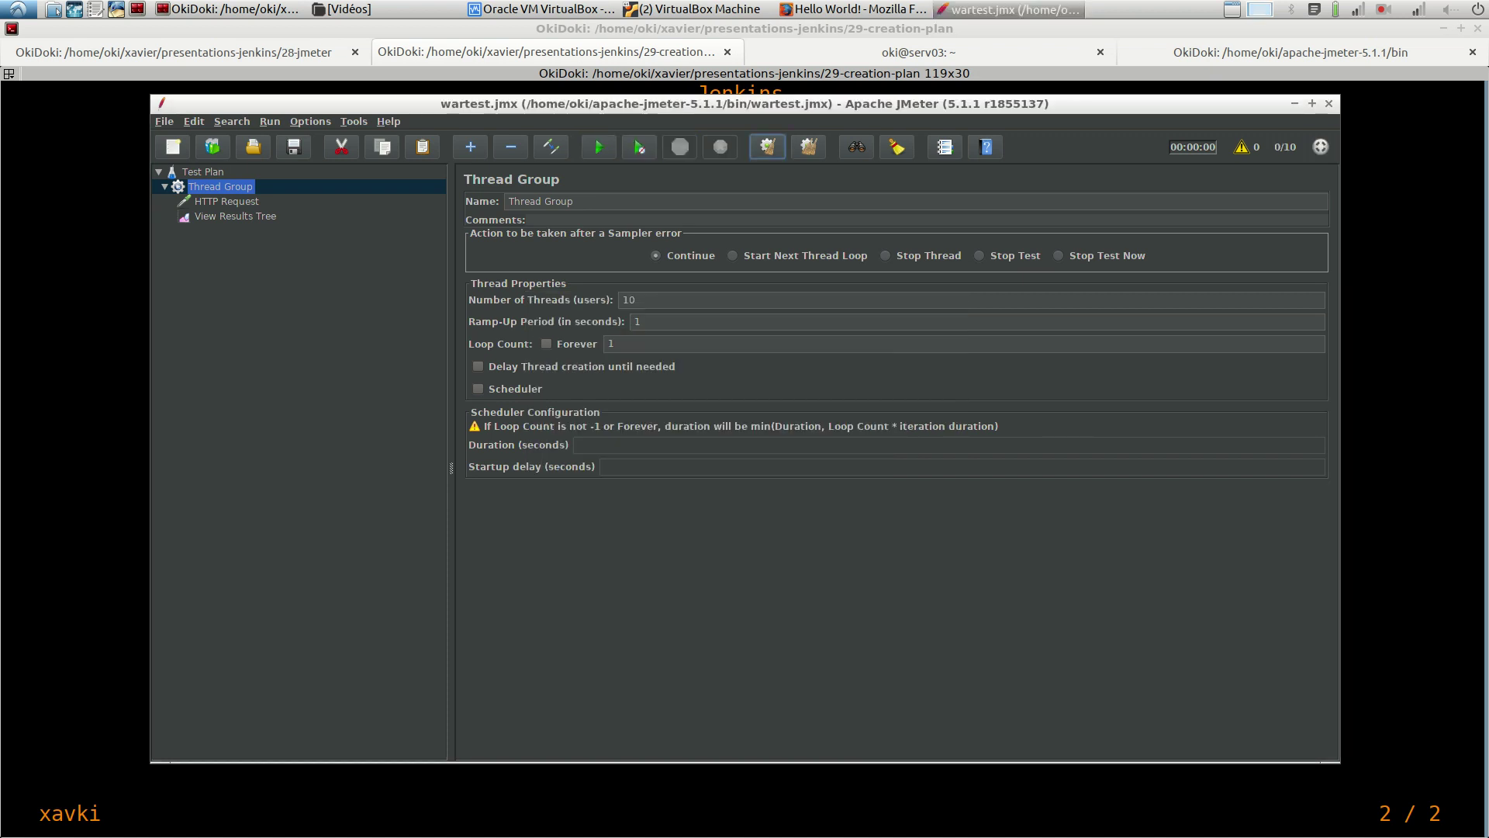
Examine the sampler results of several HTTP requests in the View Results Tree, ending with the first one.
left_click(235, 216)
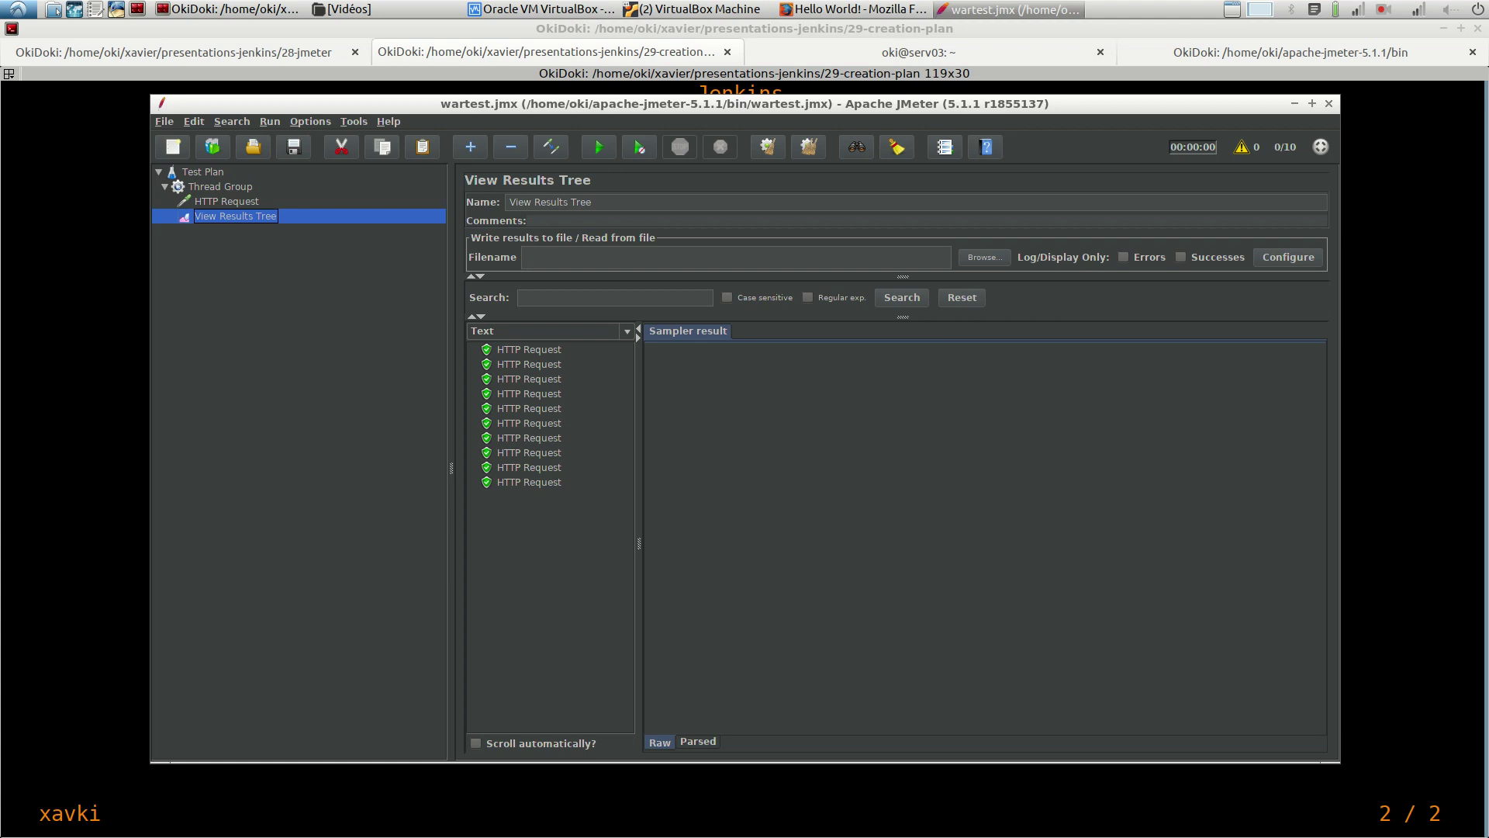
left_click(529, 350)
left_click(529, 364)
key("Down")
key("Down")
key("Down")
key("Down")
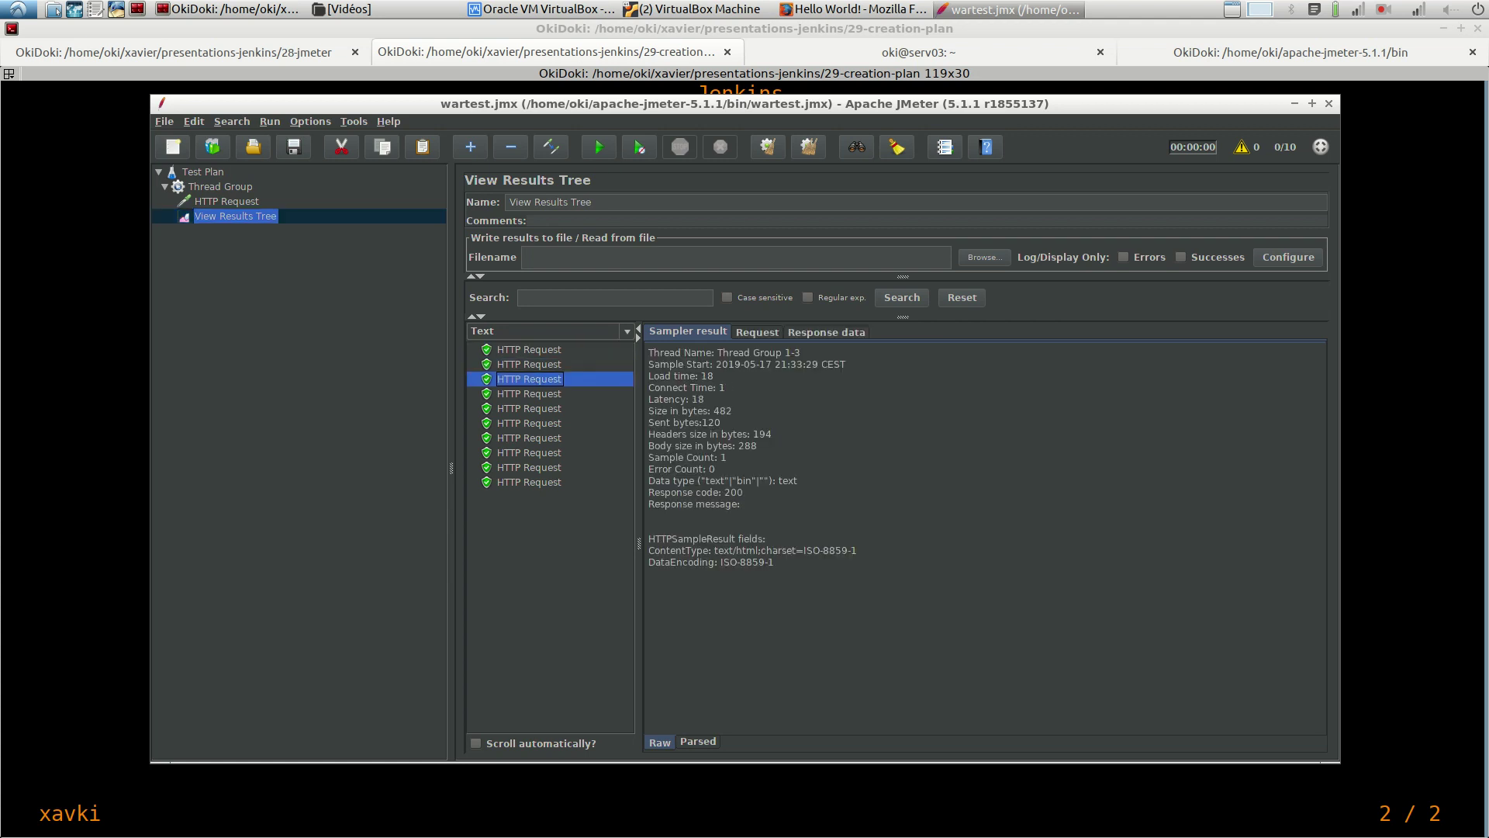
left_click(529, 379)
left_click(529, 349)
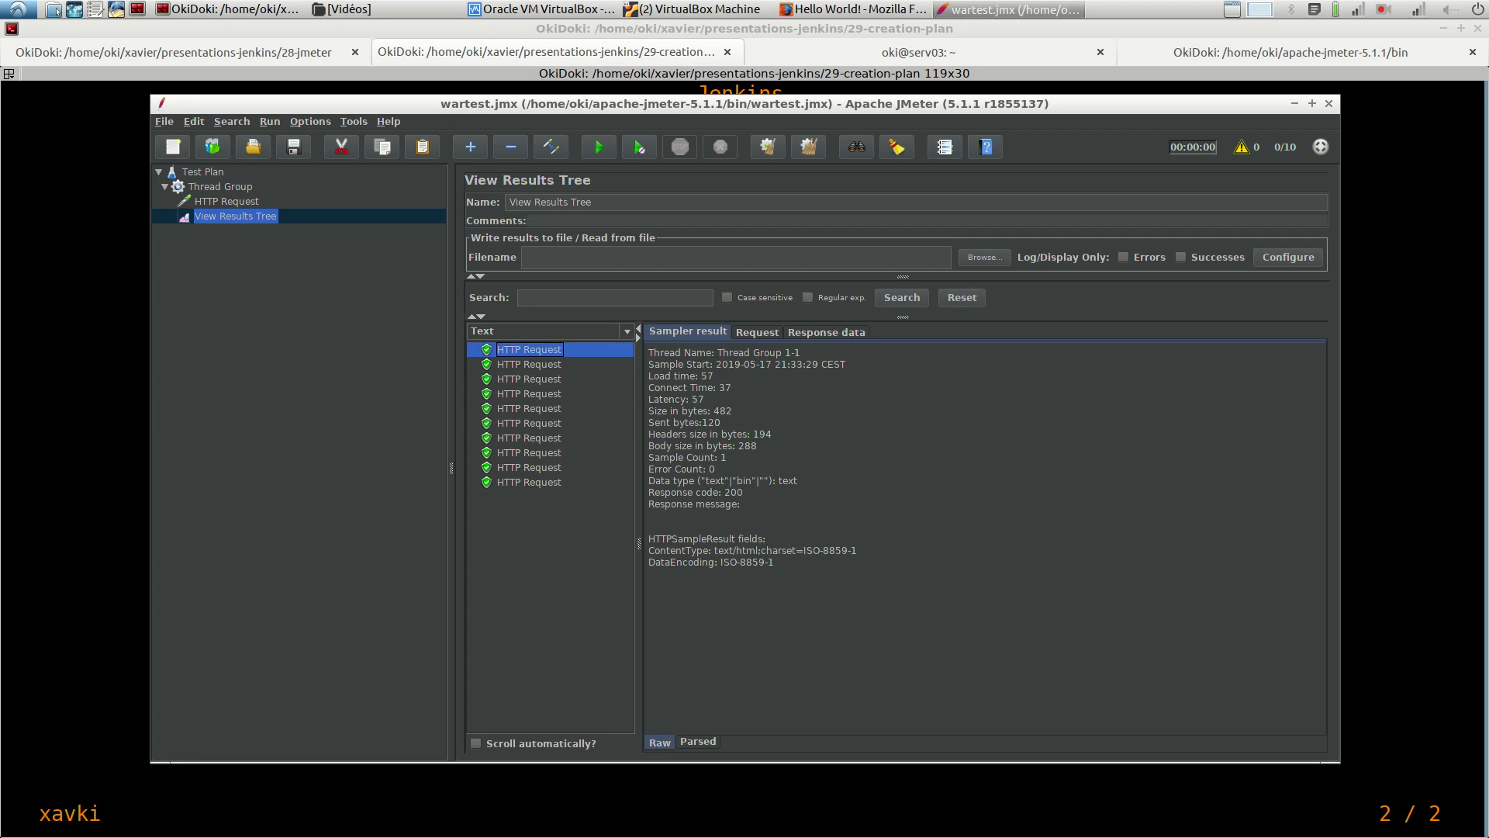
Examine the first HTTP request's sent request, response body and response headers, and the sixth request's response headers.
left_click(757, 332)
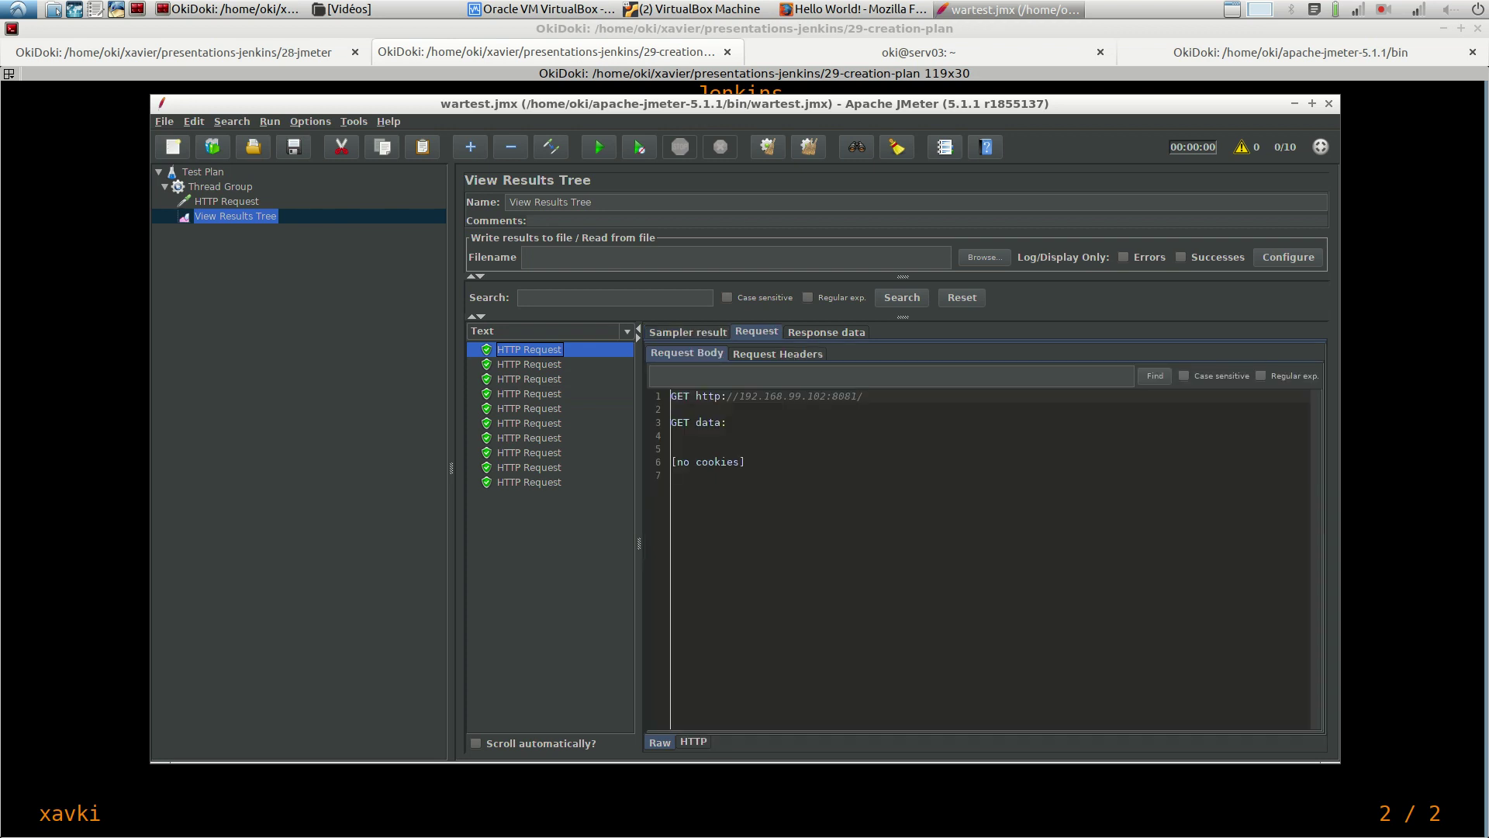
left_click(826, 332)
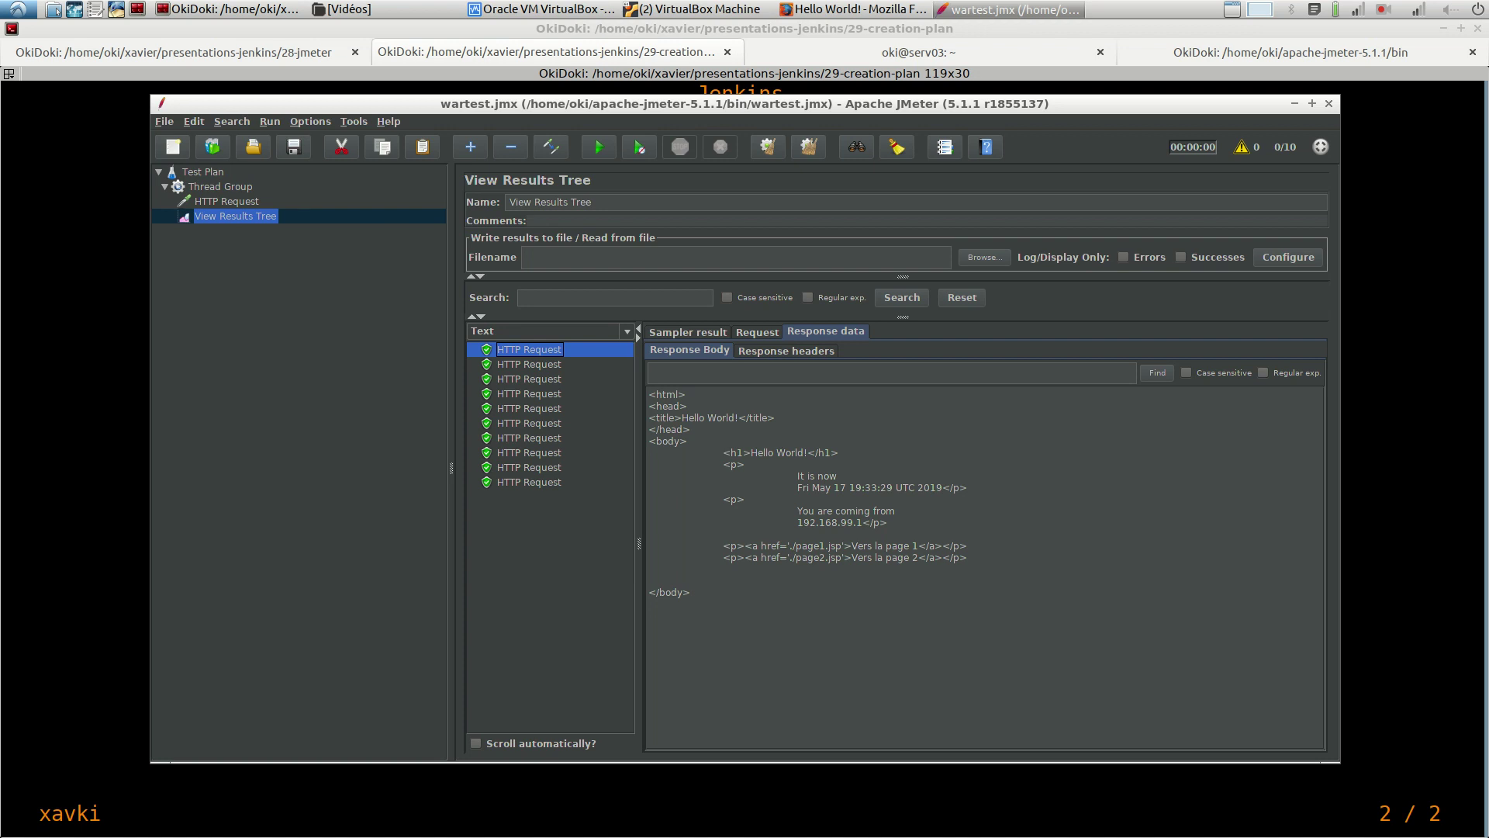
left_click_drag(690, 593, 648, 394)
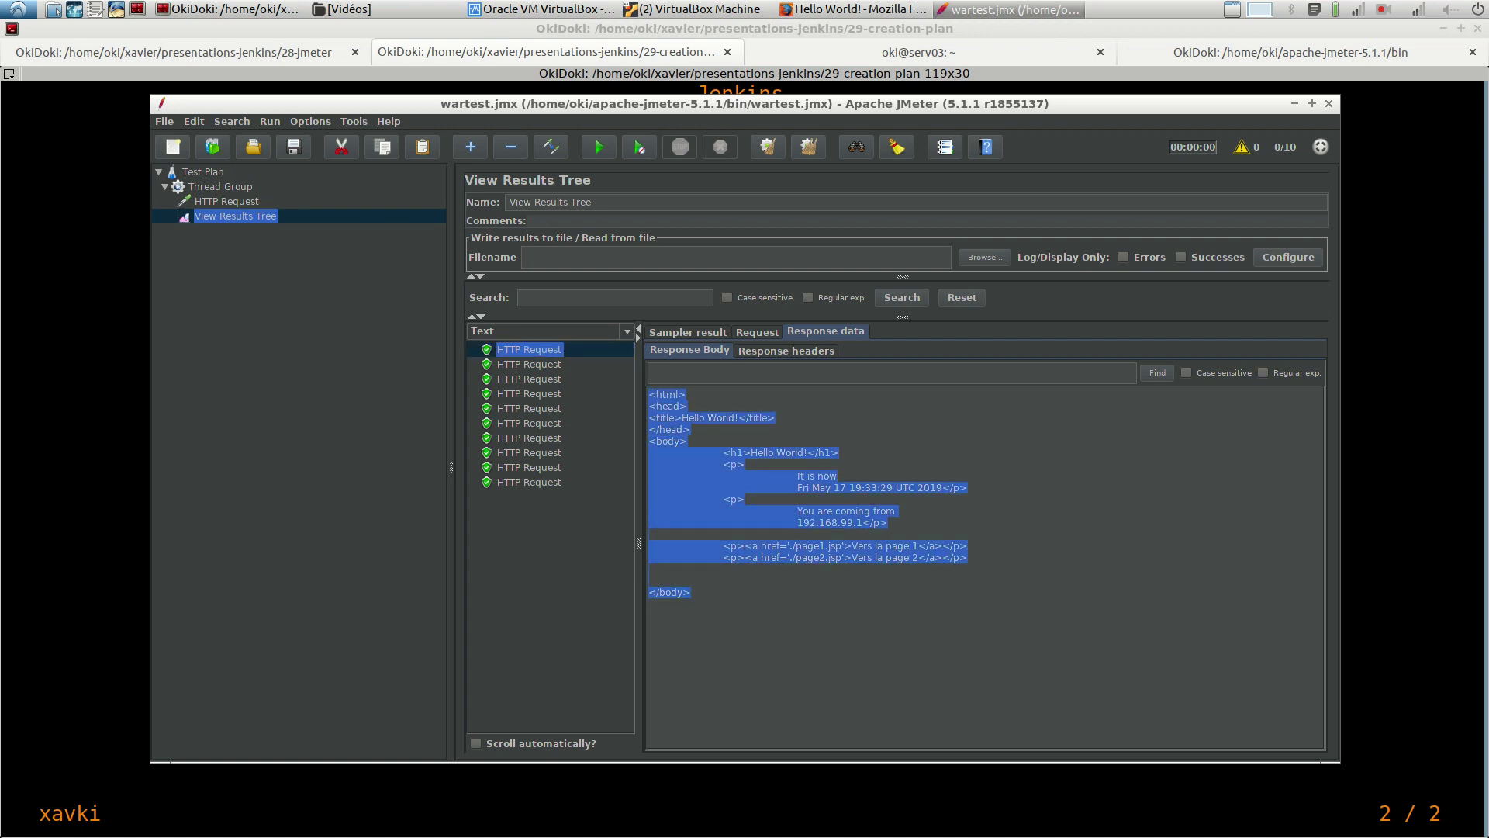
left_click(854, 497)
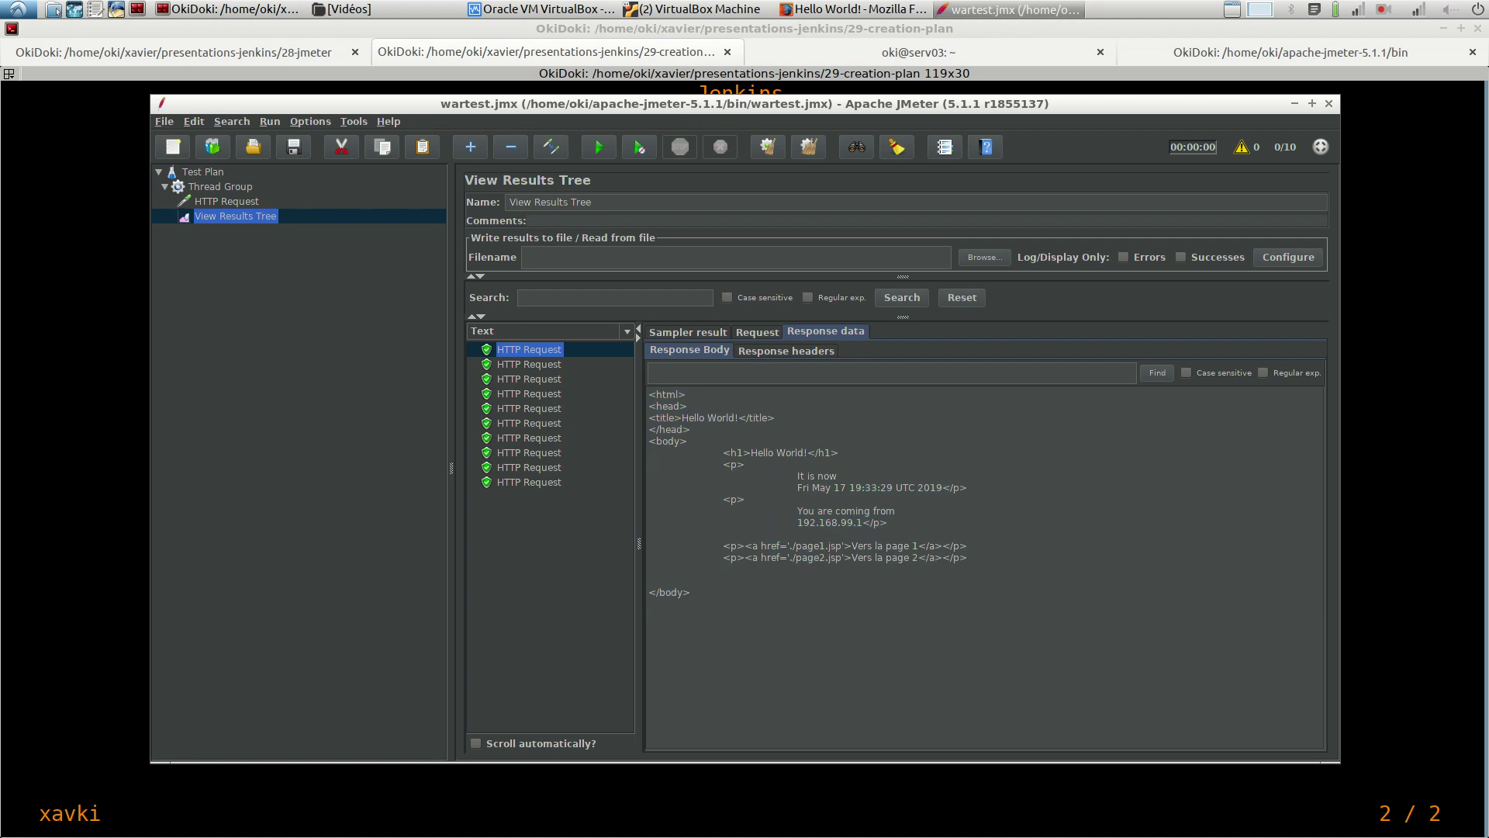
left_click(786, 350)
left_click_drag(748, 393, 675, 394)
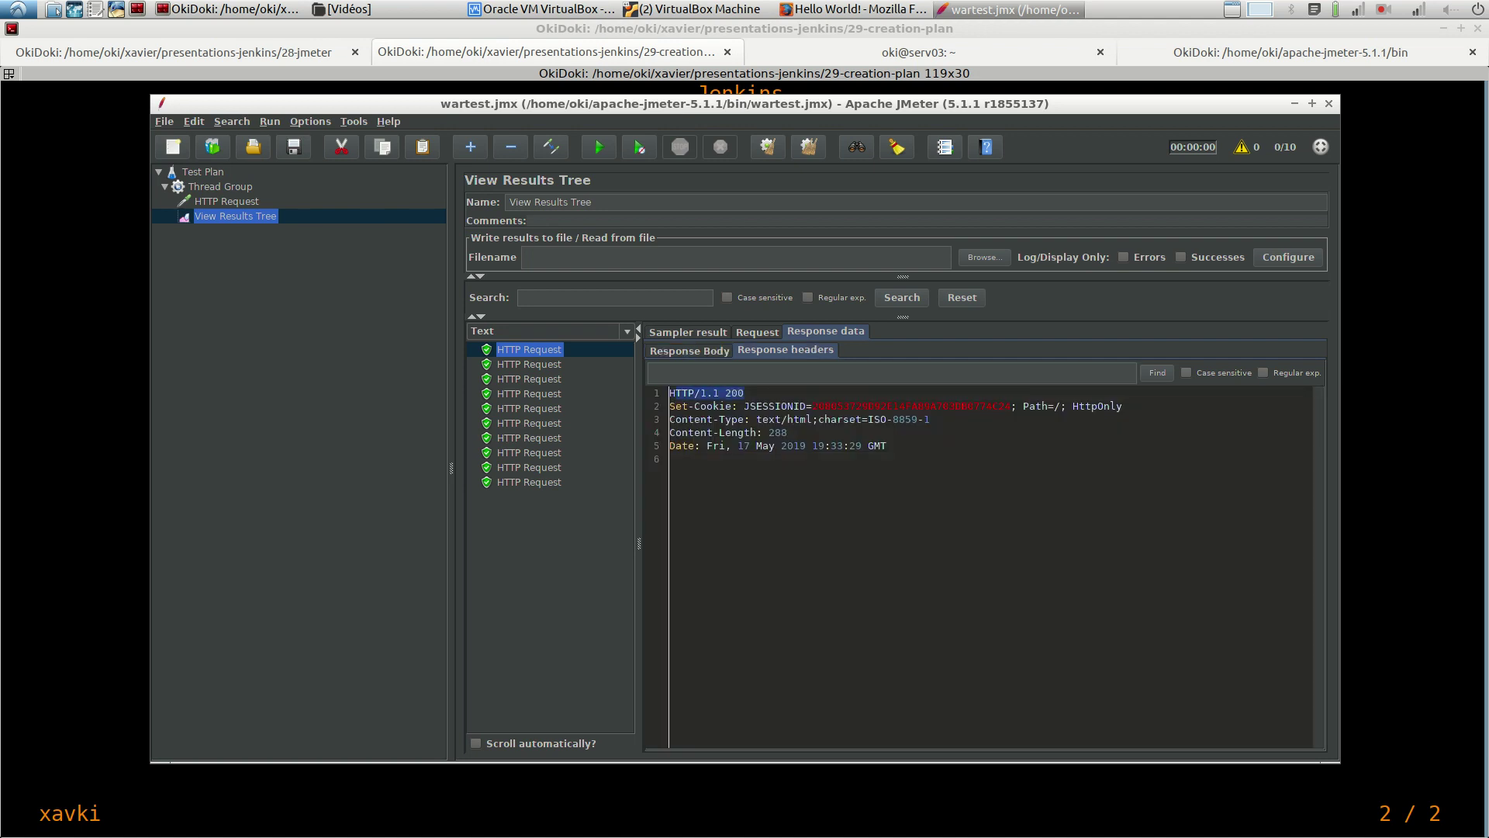
left_click(529, 423)
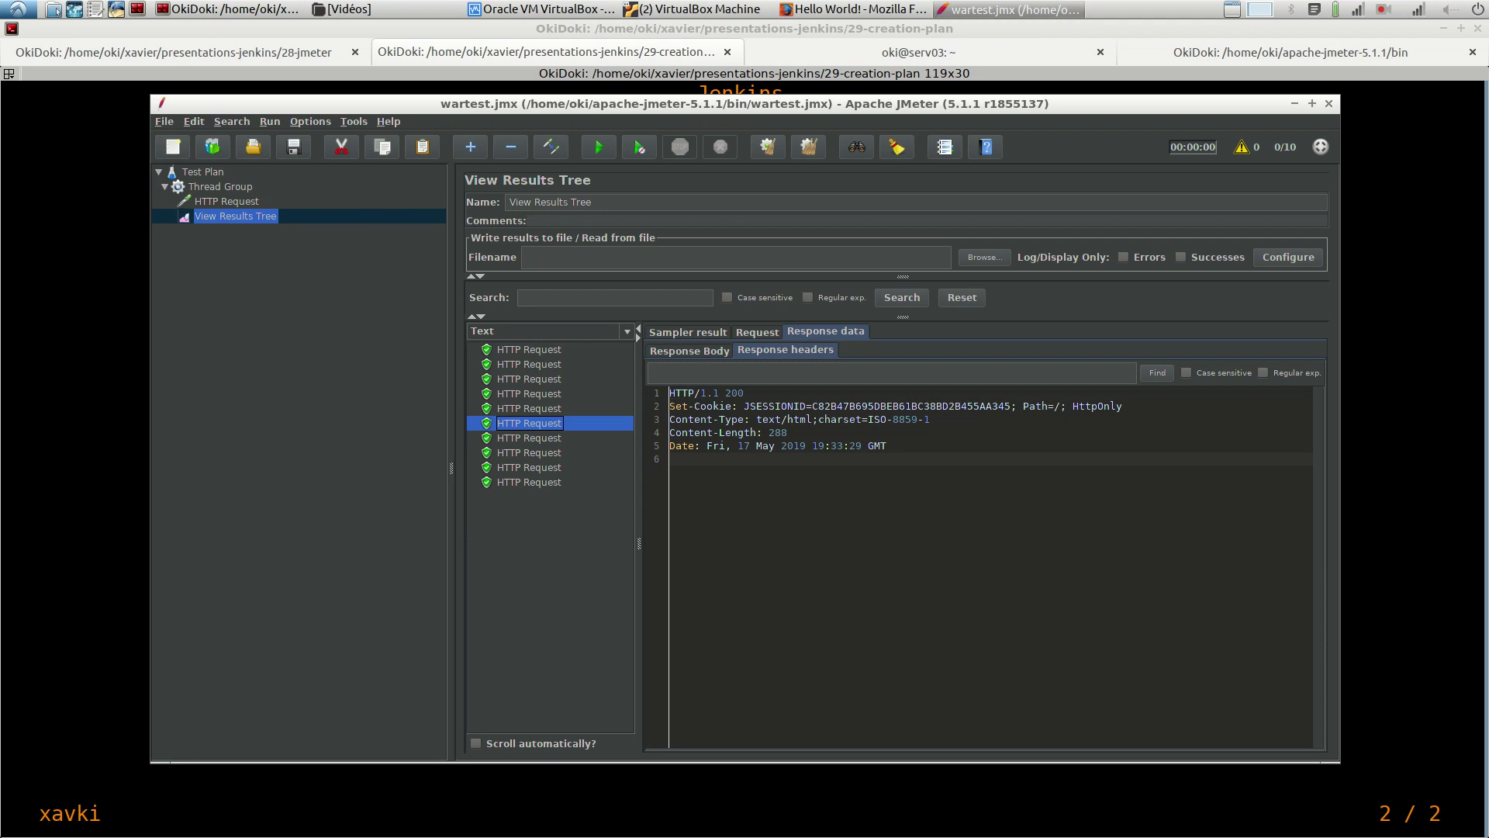
Check the post processor item in the terminal presentation, and add a Regular Expression Extractor post processor to the HTTP Request in JMeter.
key("alt+Tab")
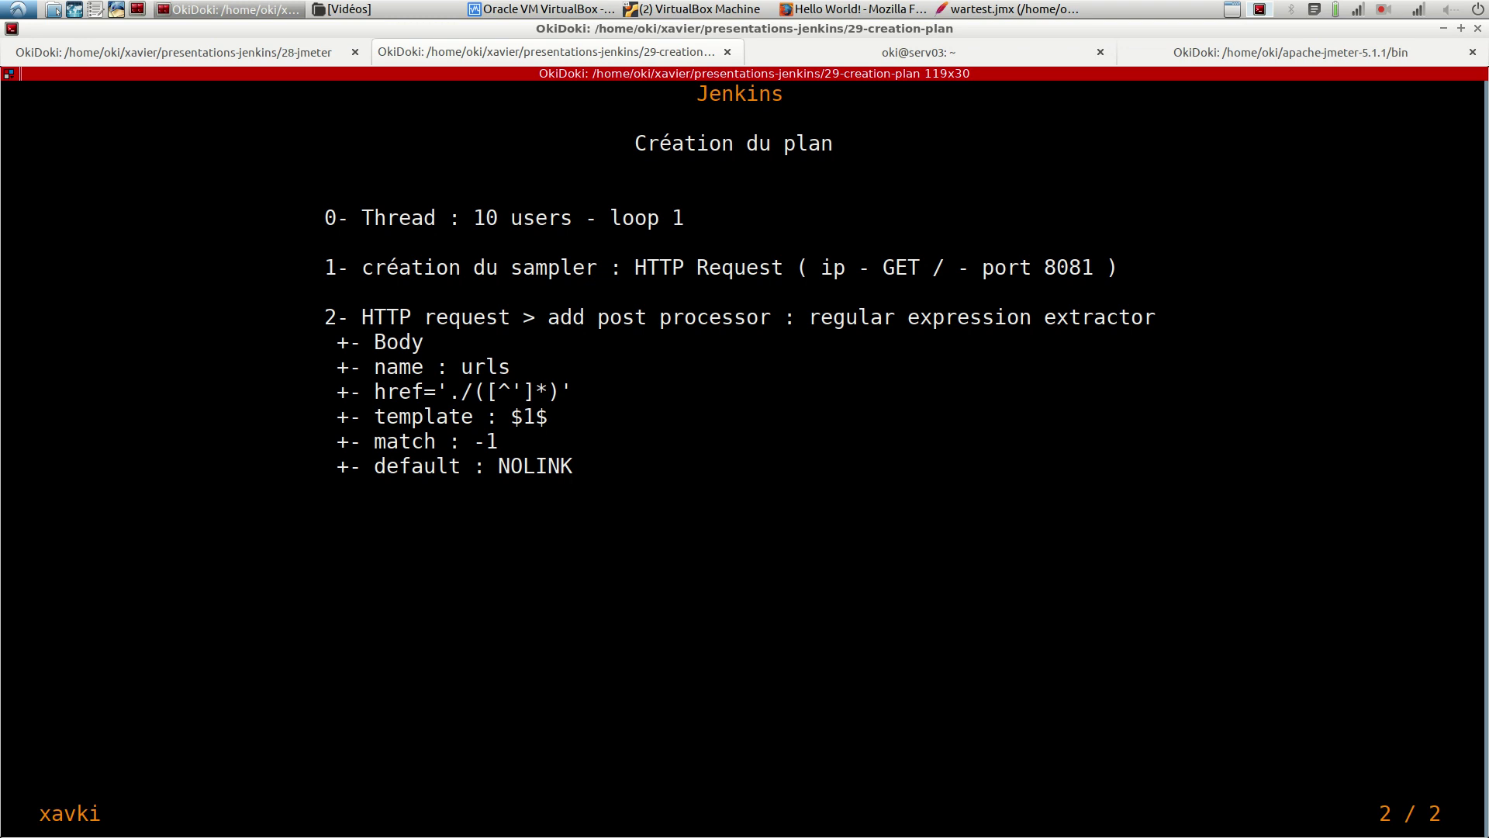
left_click_drag(598, 317, 1118, 317)
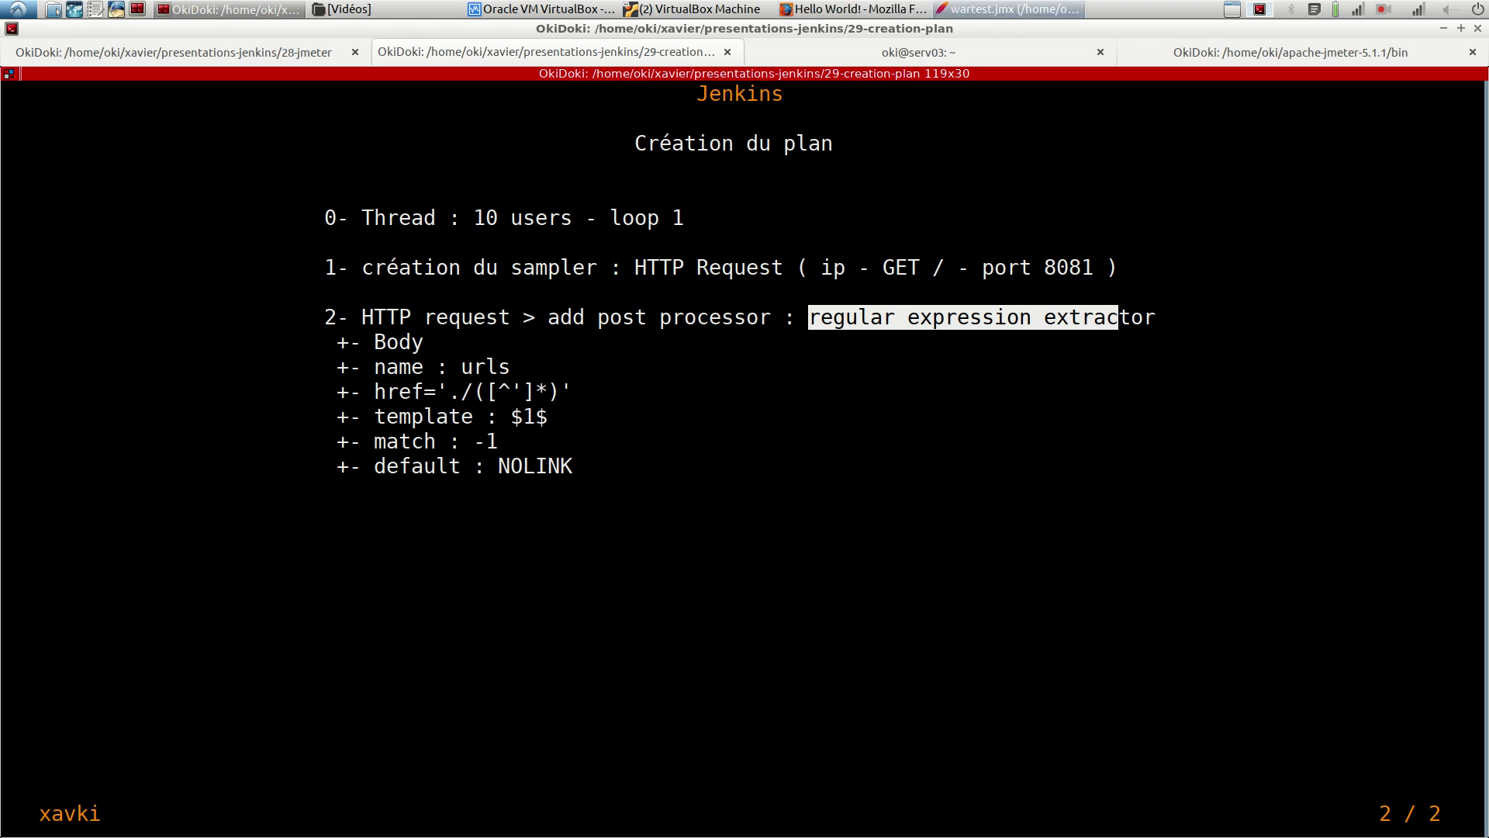
left_click(1008, 9)
left_click(226, 201)
right_click(226, 201)
mouse_move(263, 210)
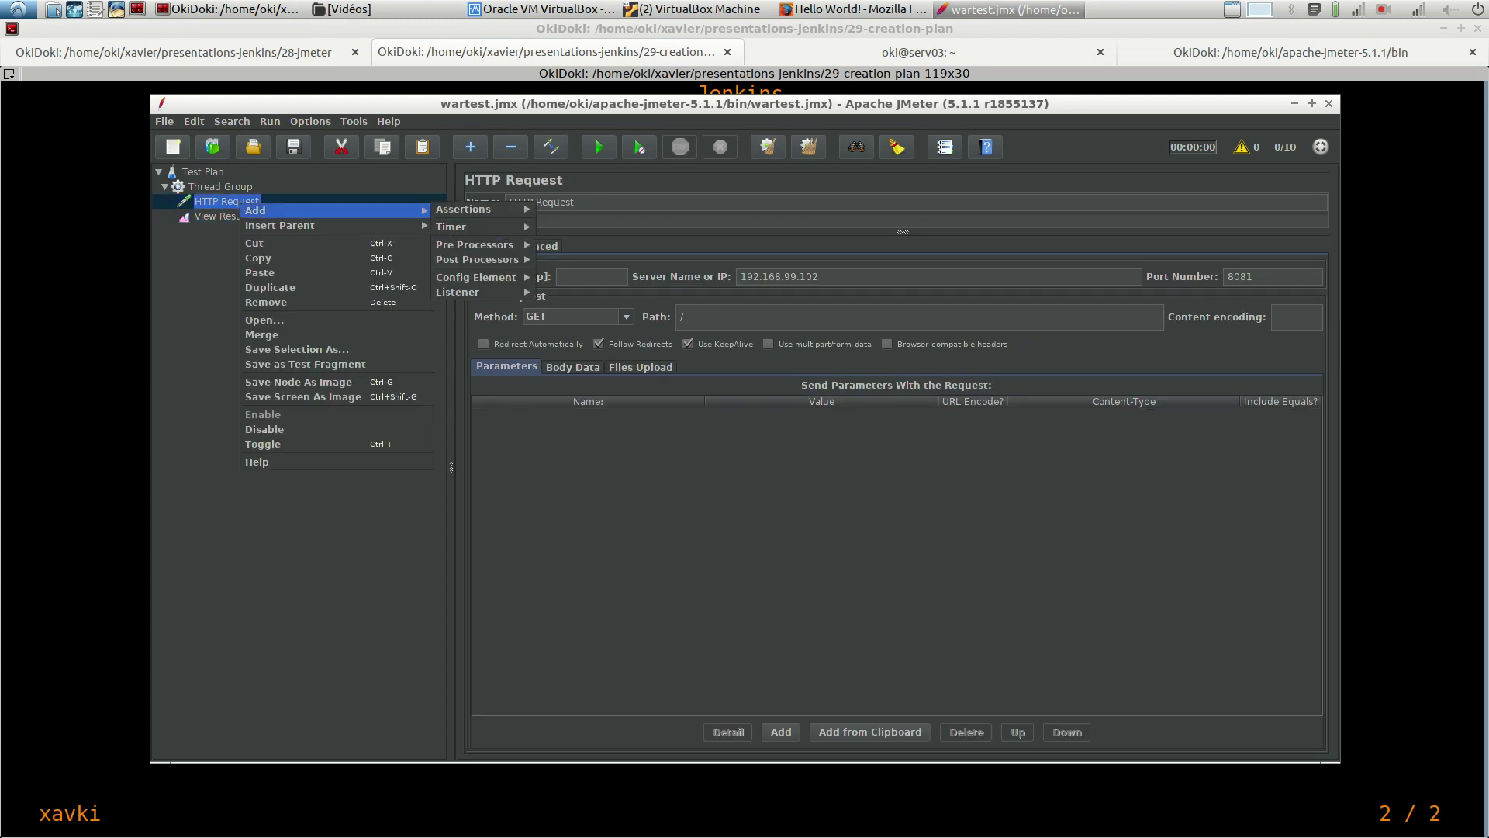
key("Down")
key("Down")
key("Down")
key("Down")
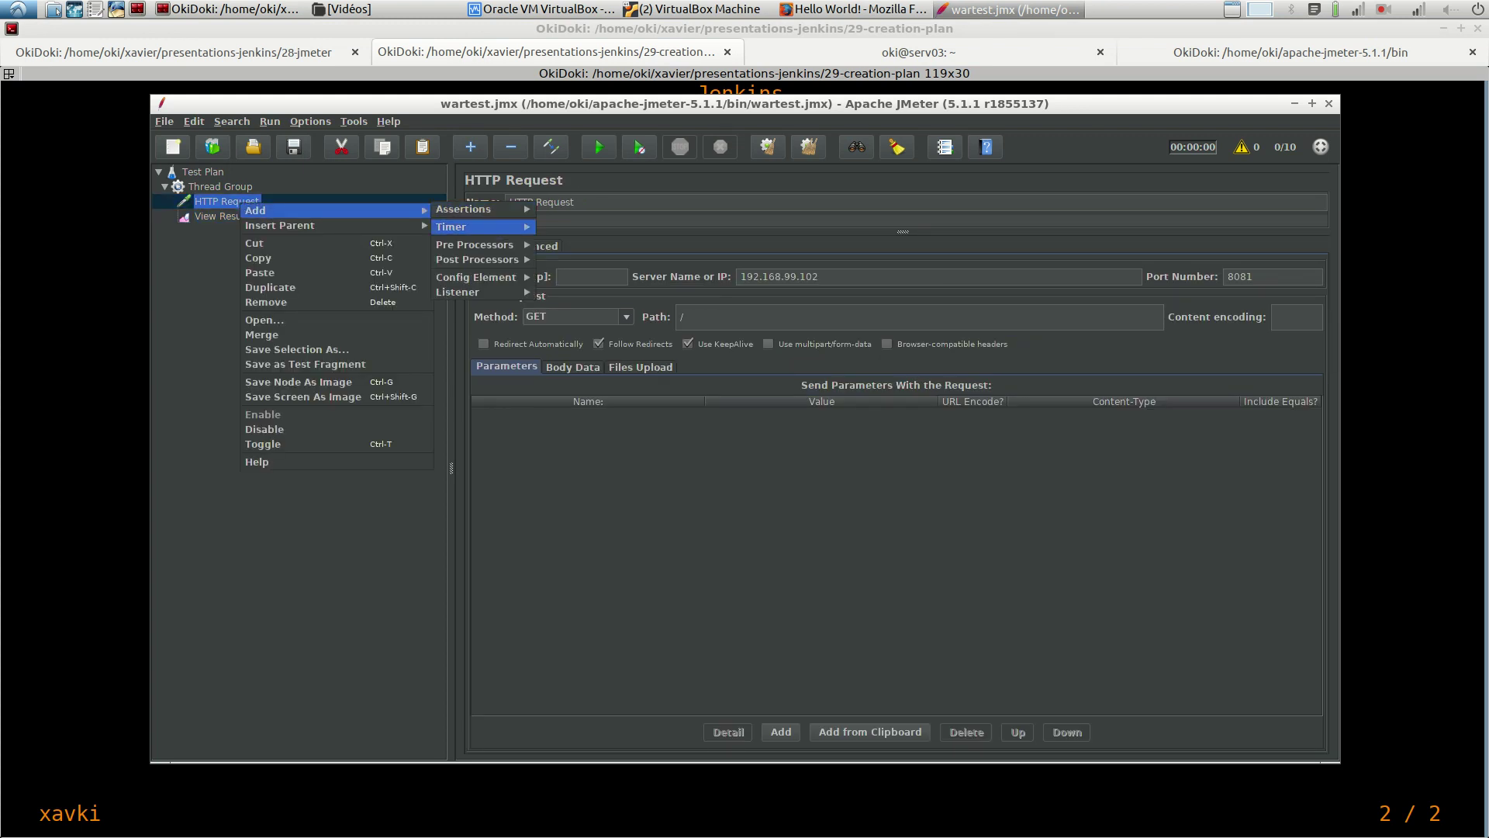
key("Right")
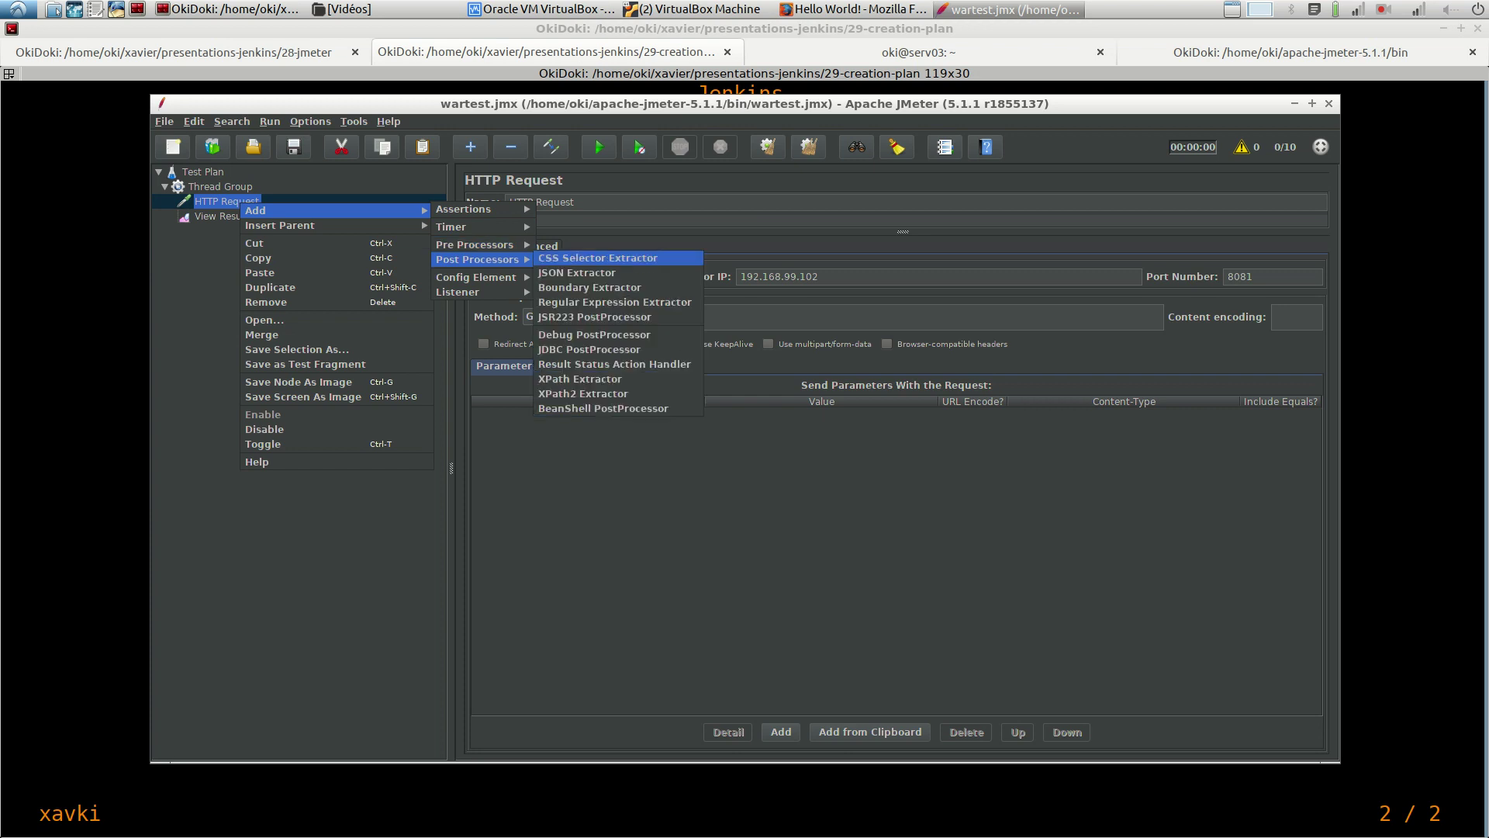
key("Down")
key("Down")
key("Down")
mouse_move(341, 225)
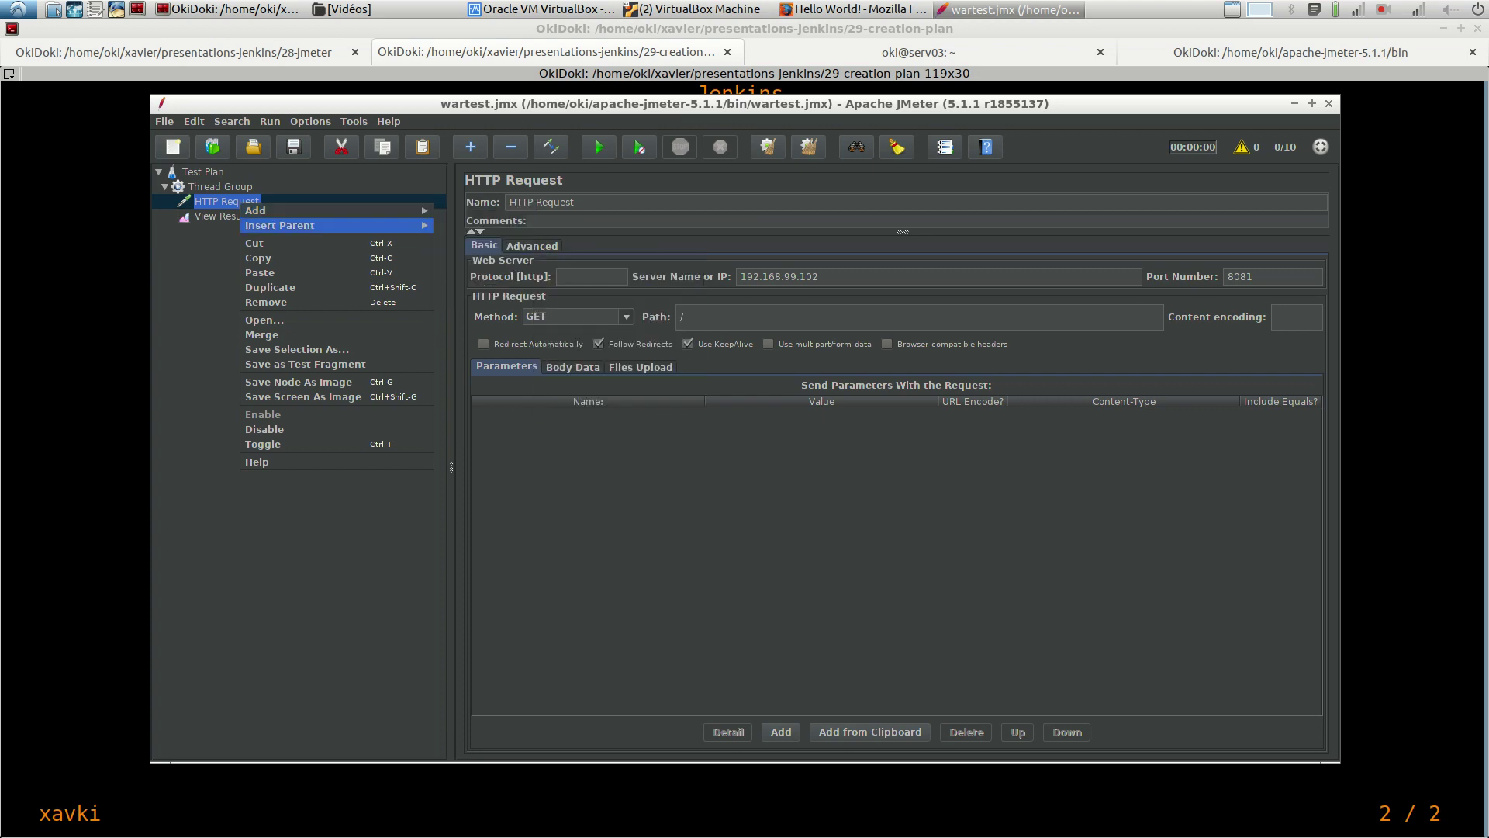
key("Right")
key("Down")
key("Down")
key("Left")
key("Left")
key("Up")
key("Right")
key("Down")
key("Down")
key("Down")
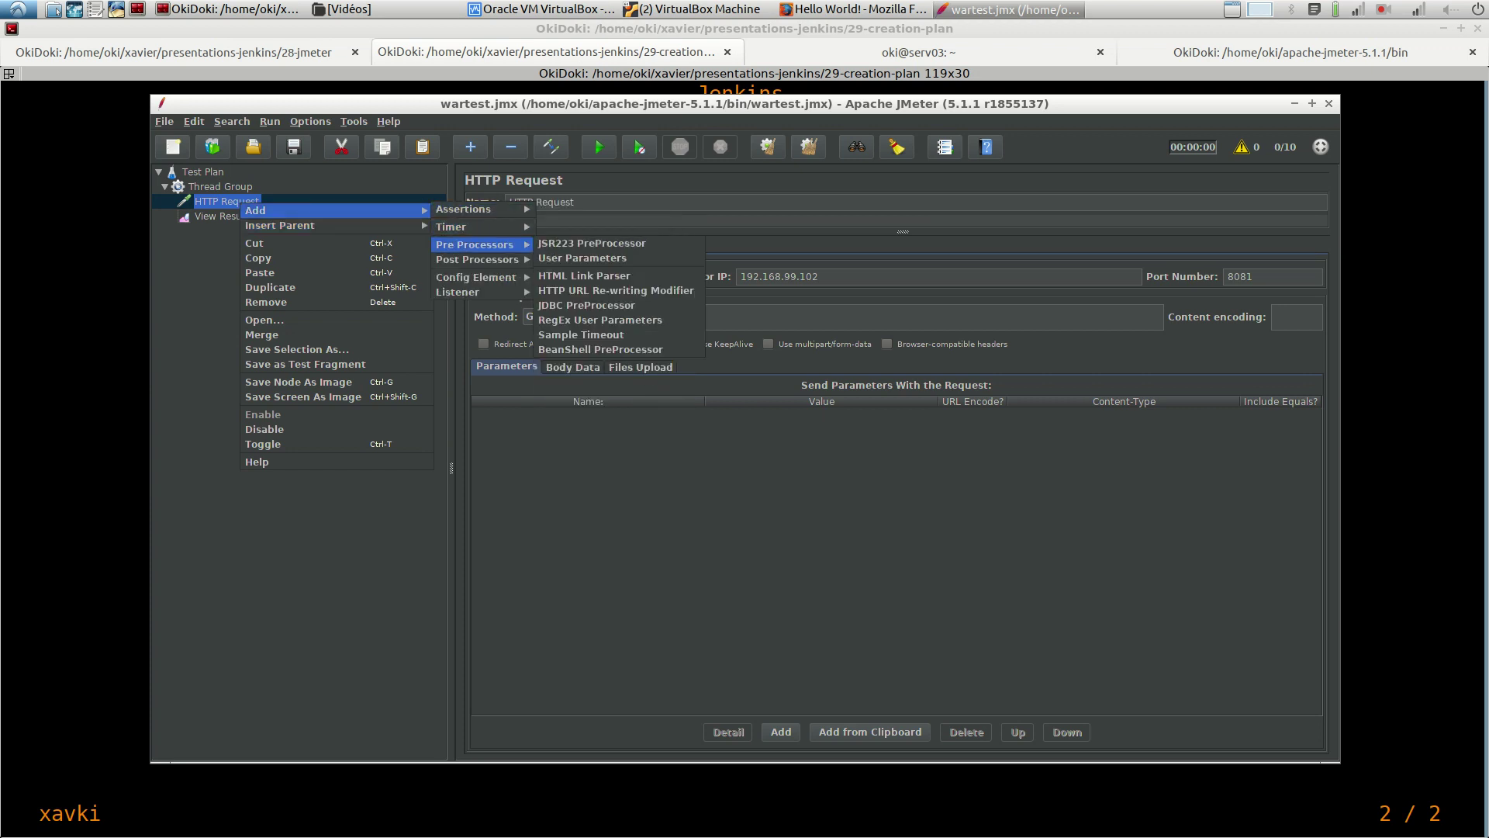
key("Down")
key("Right")
key("Down")
key("Down")
key("Down")
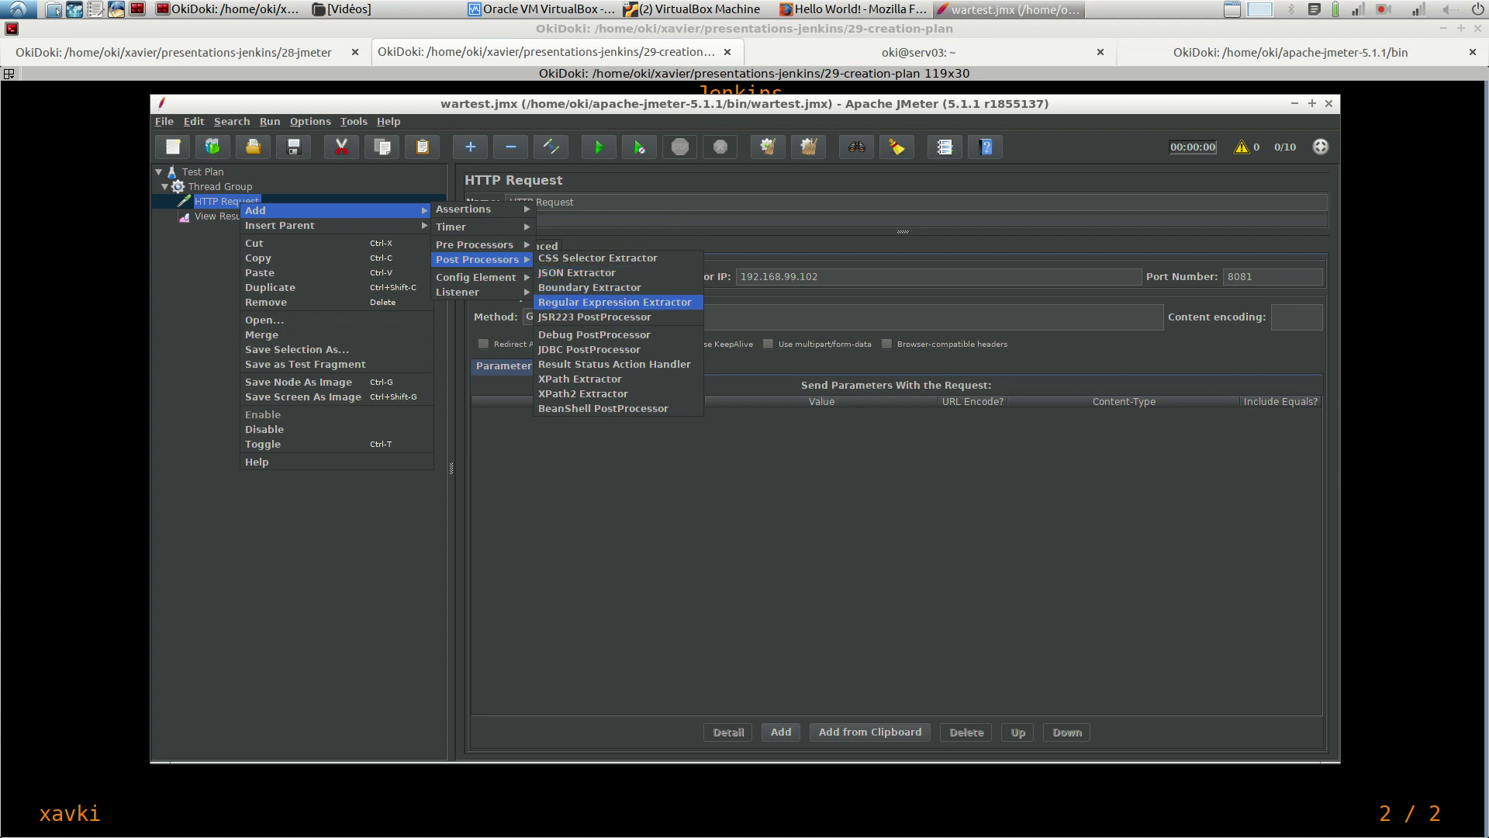
key("Return")
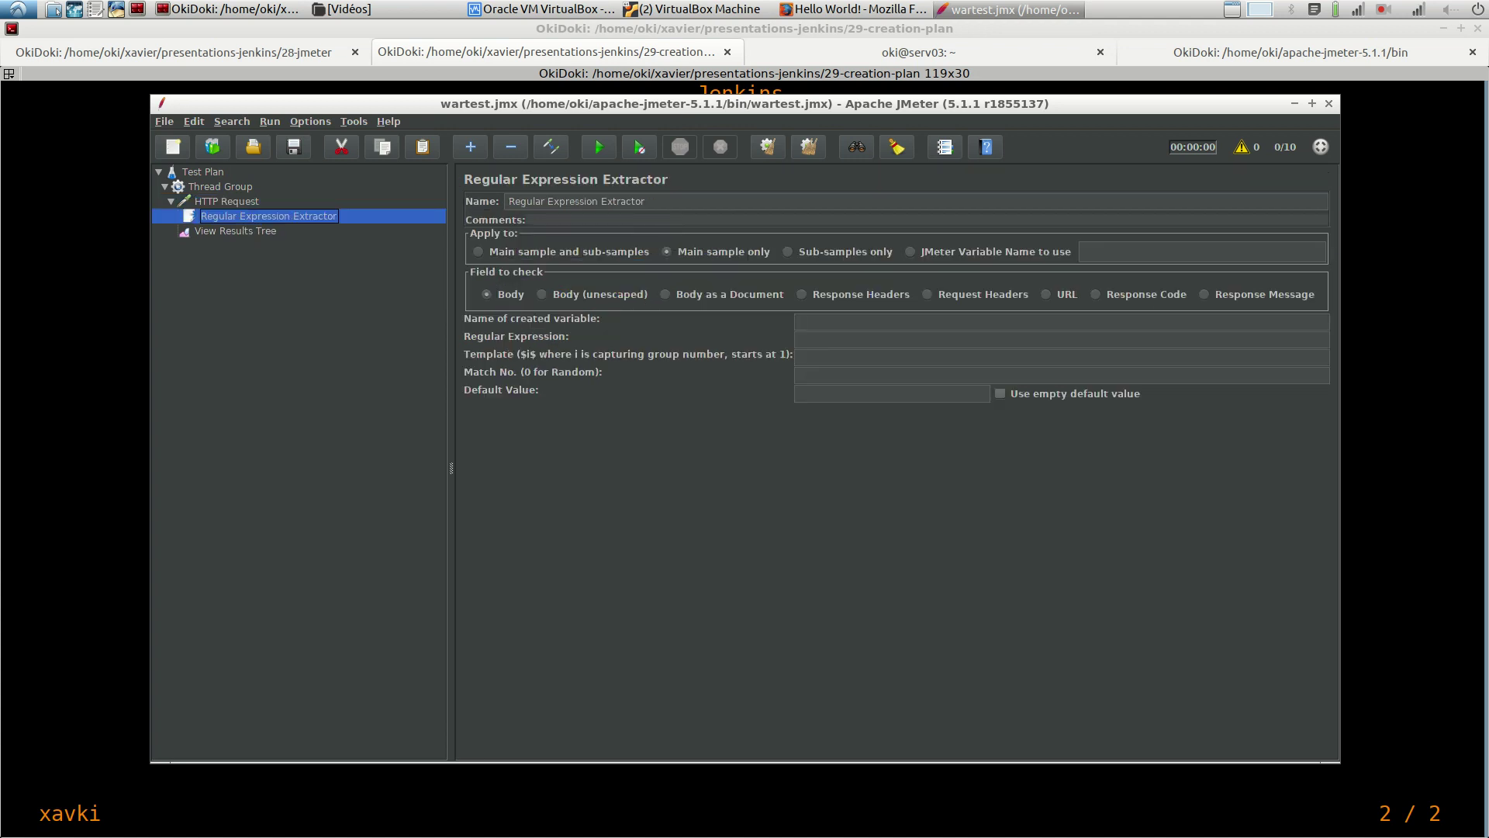
Set the extractor's field to check to Body and name the created variable urls, consulting the presentation for the name.
left_click(487, 295)
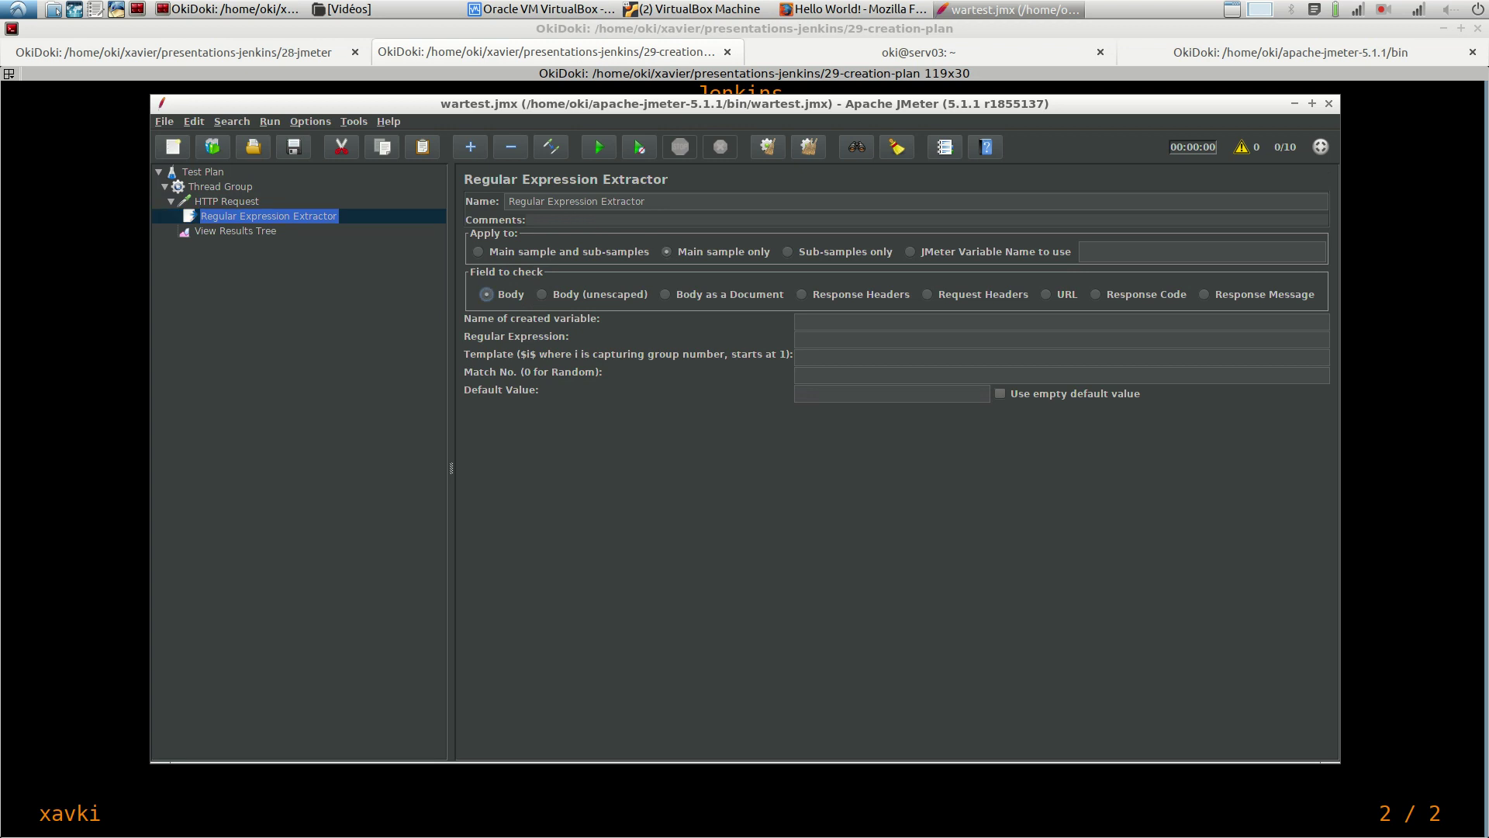
left_click(838, 322)
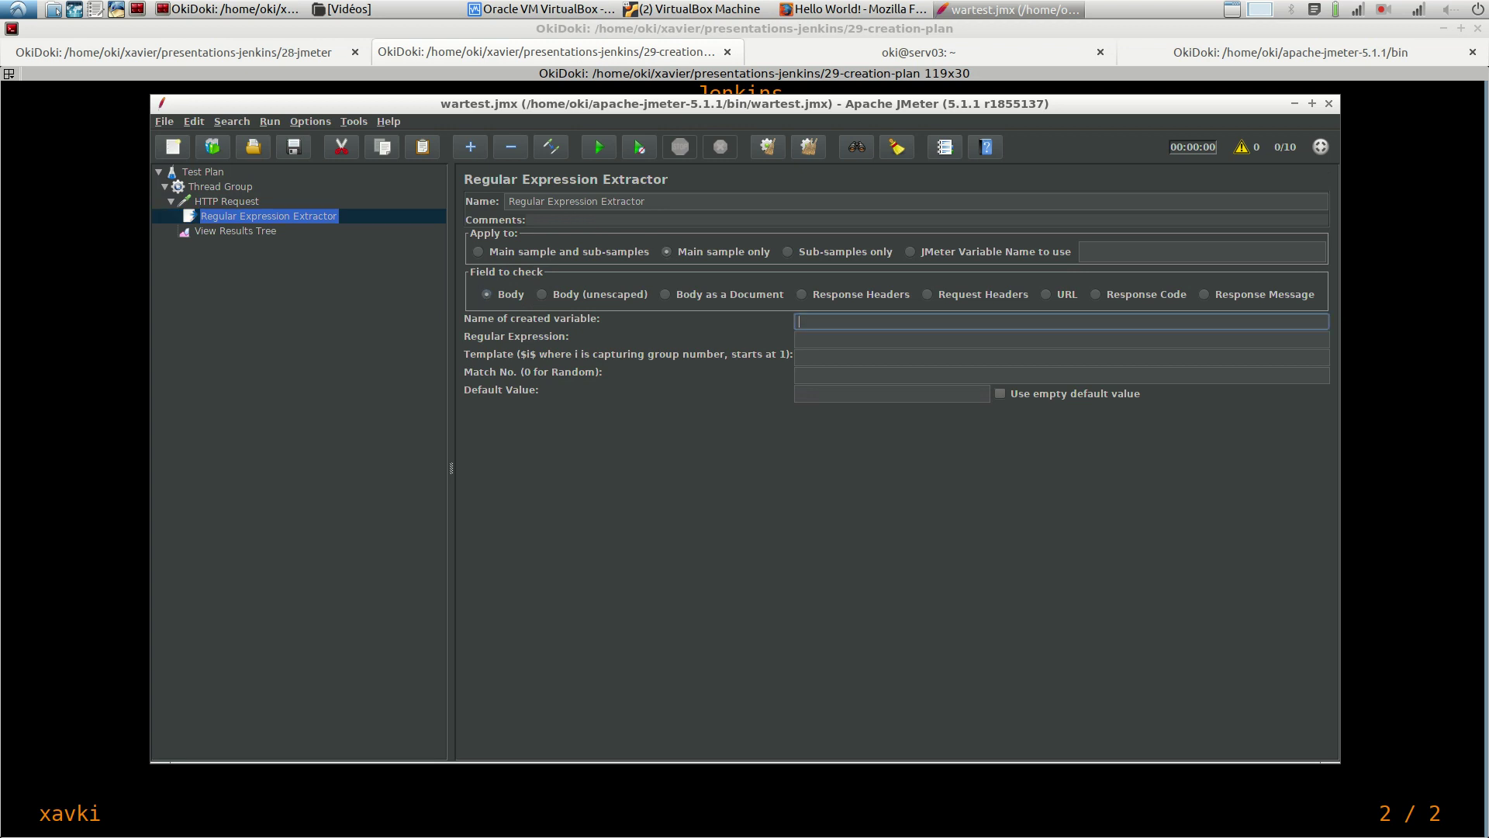
key("alt+Tab")
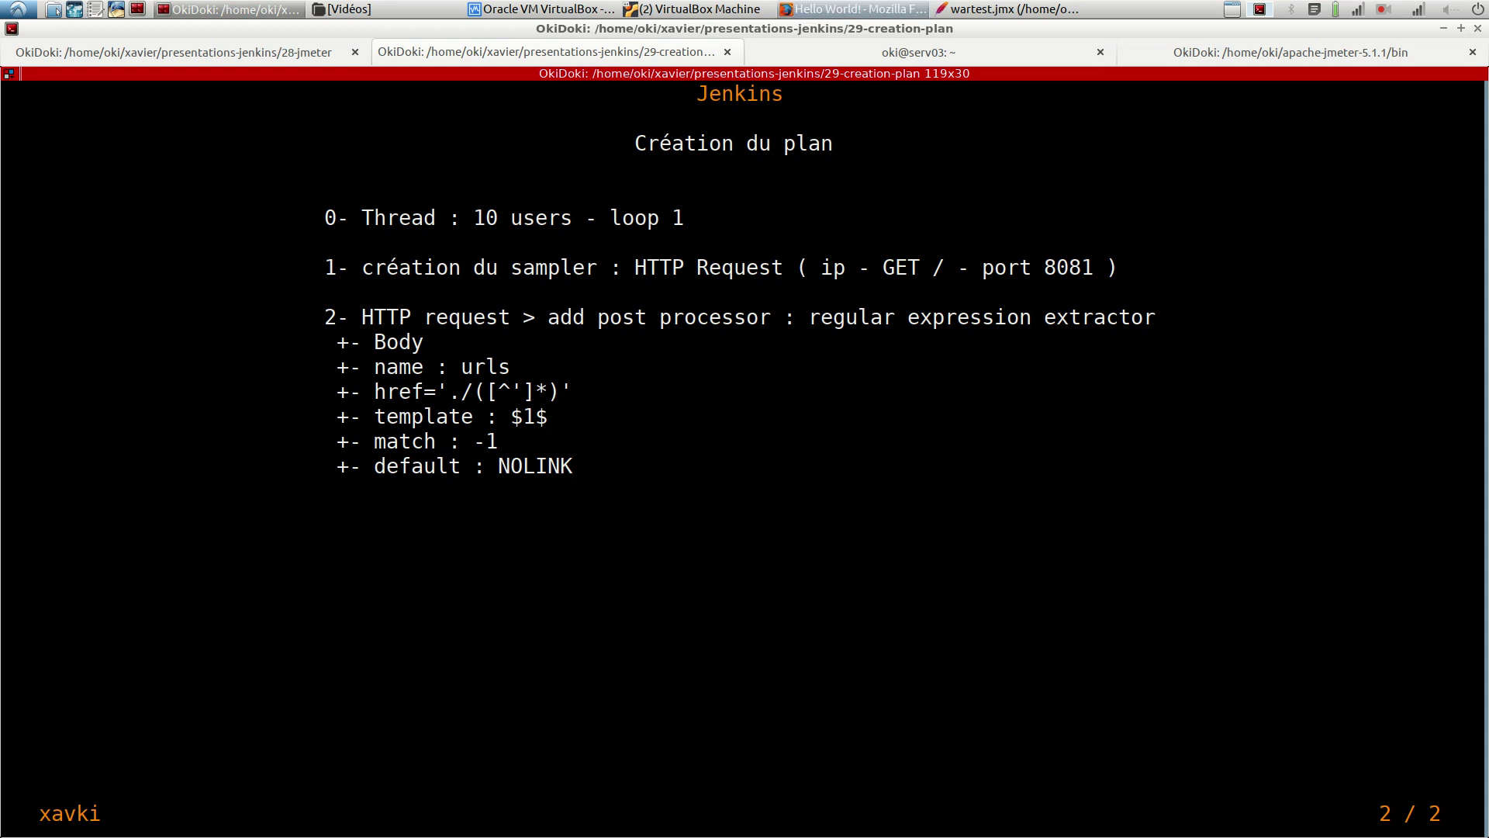
left_click(1008, 9)
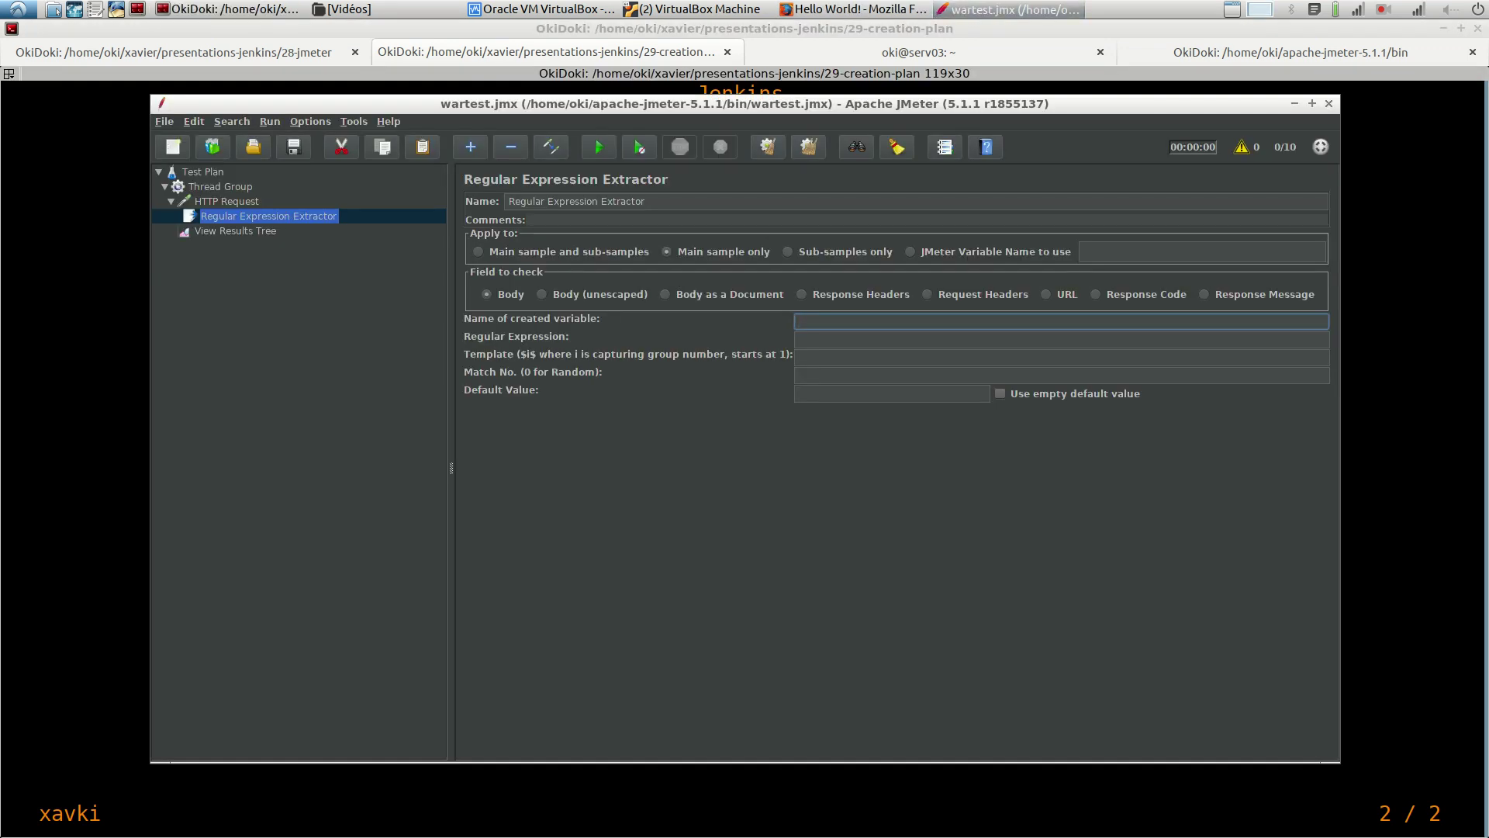
type("urls")
Copy the expression href='./([^']*)' from the terminal presentation into the Regular Expression field of JMeter's Regular Expression Extractor.
left_click(800, 340)
key("alt+Tab")
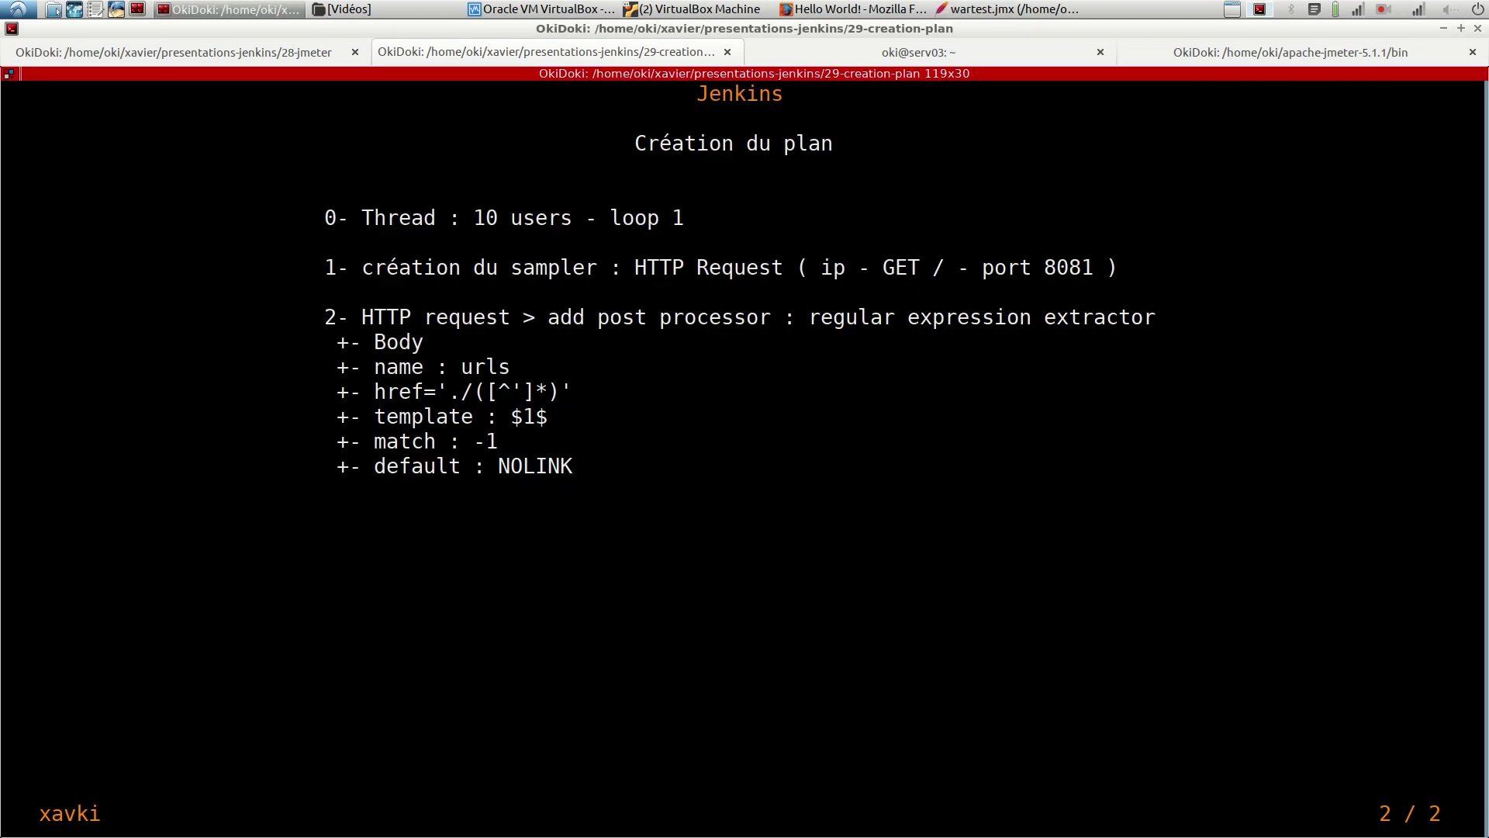
left_click_drag(437, 392, 559, 392)
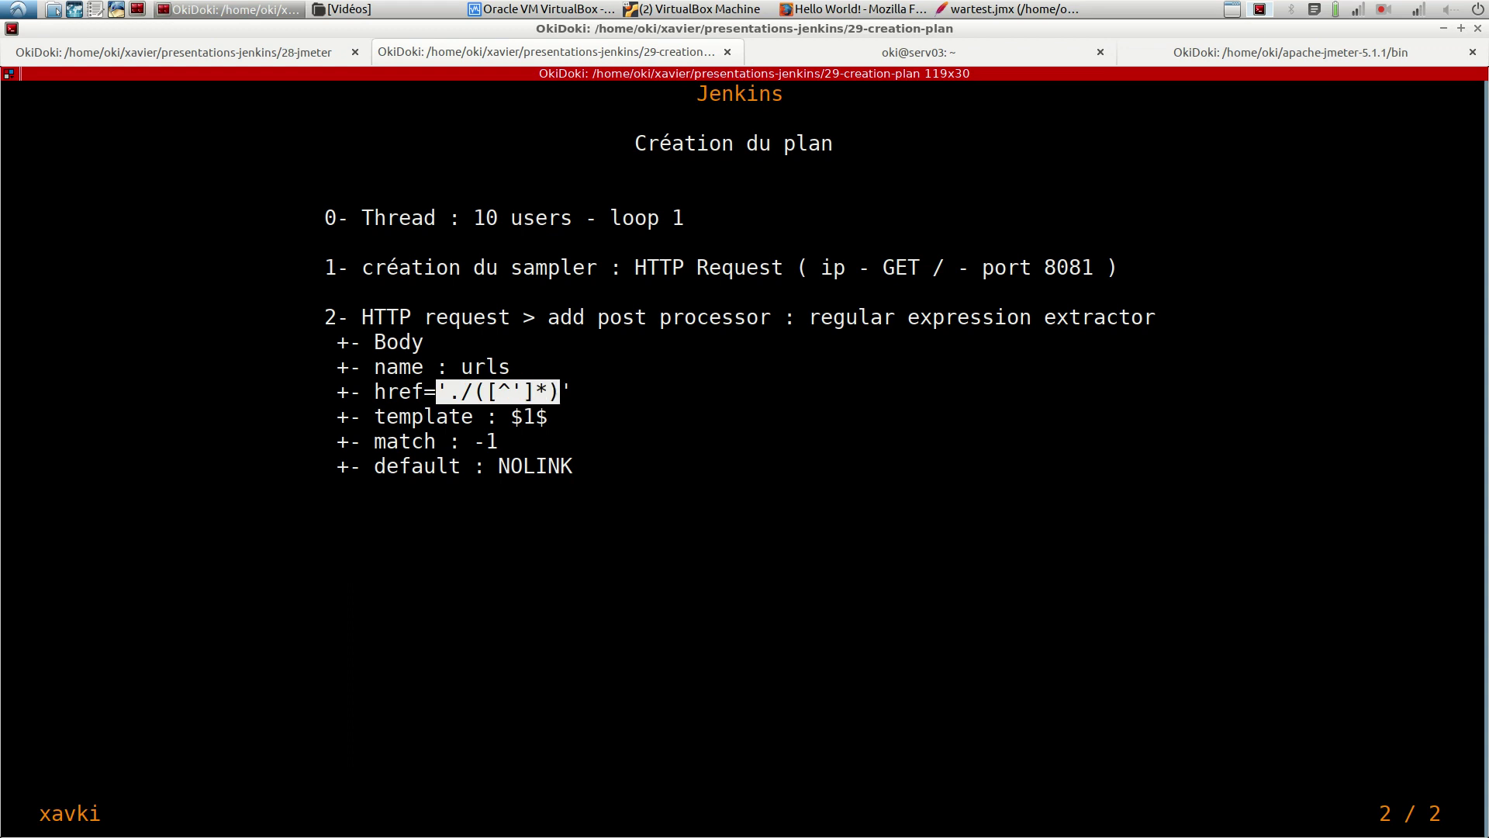
left_click_drag(375, 392, 383, 391)
left_click(375, 391)
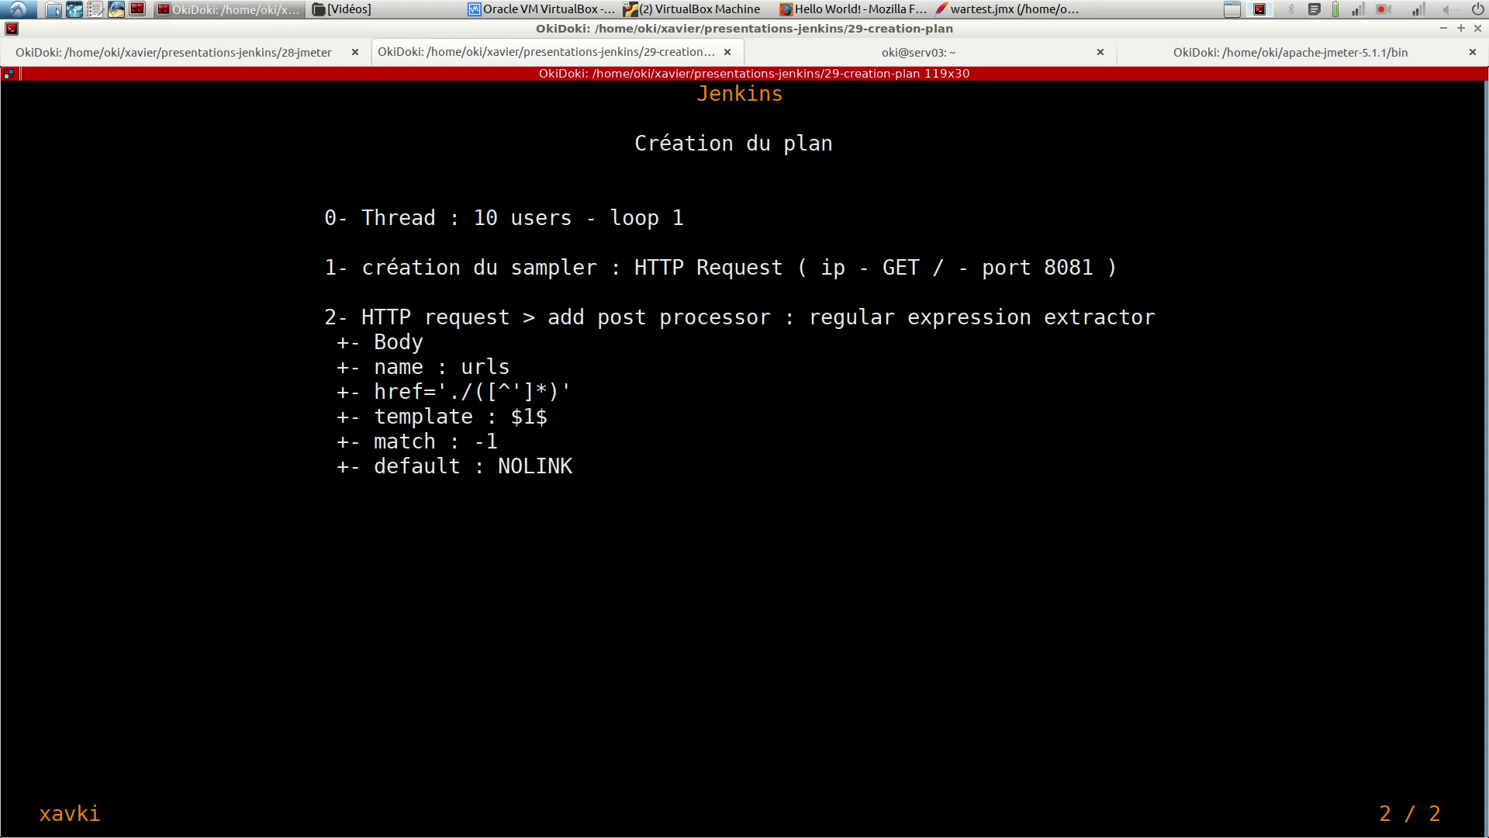
left_click_drag(373, 392, 573, 392)
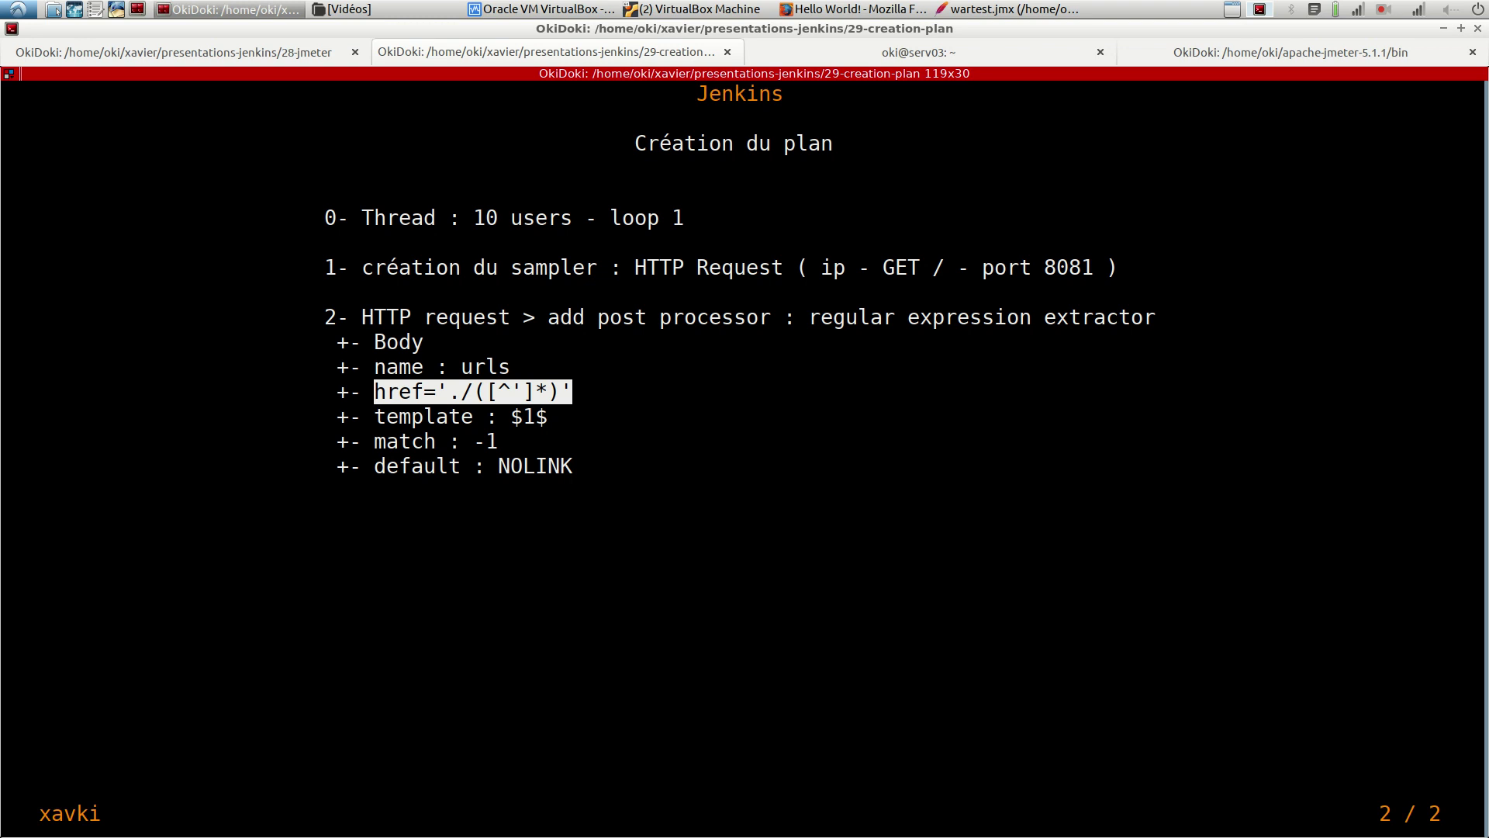
left_click_drag(437, 392, 572, 392)
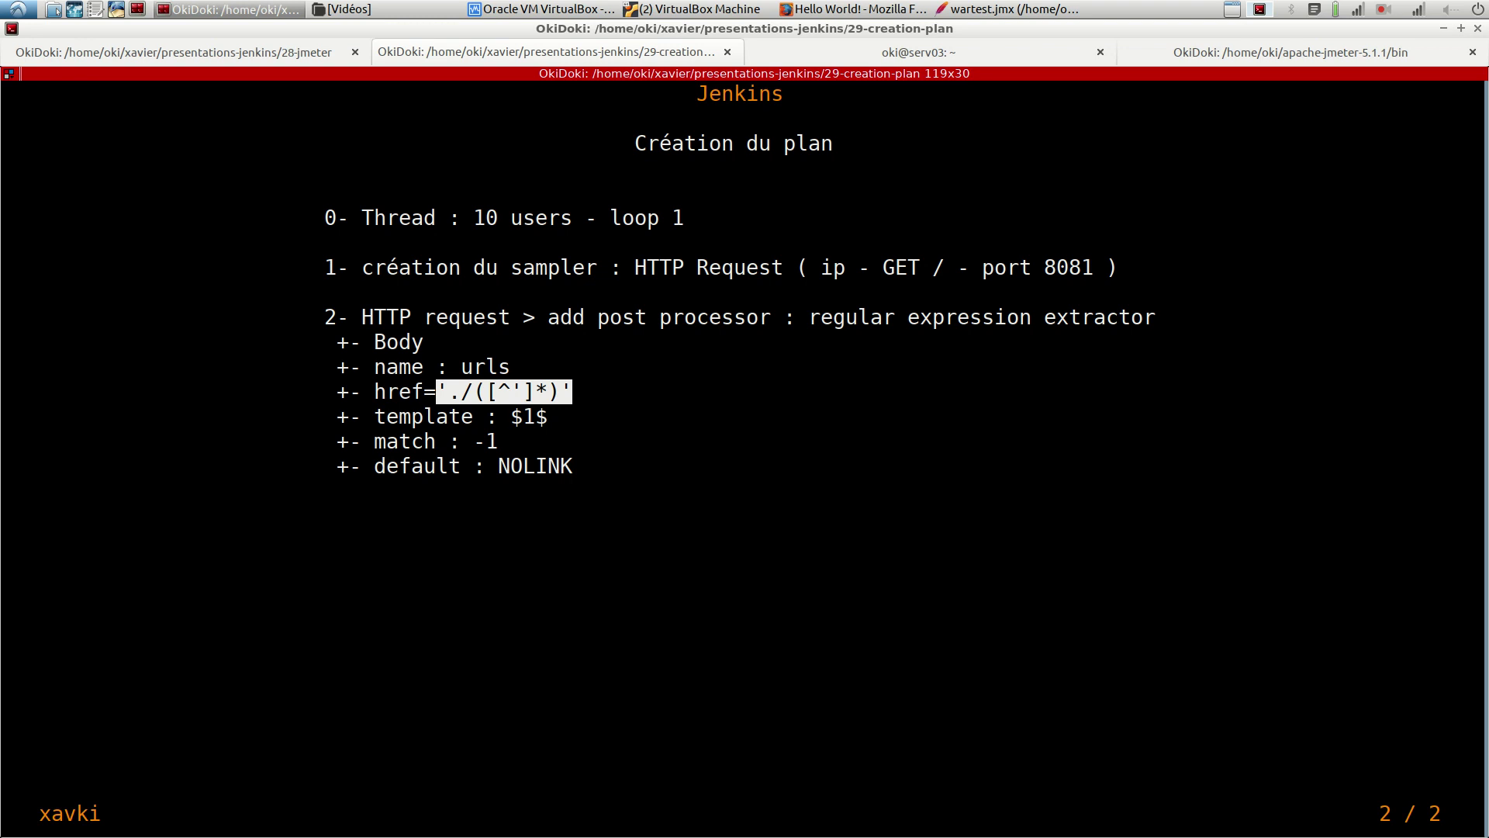
left_click_drag(473, 391, 374, 391)
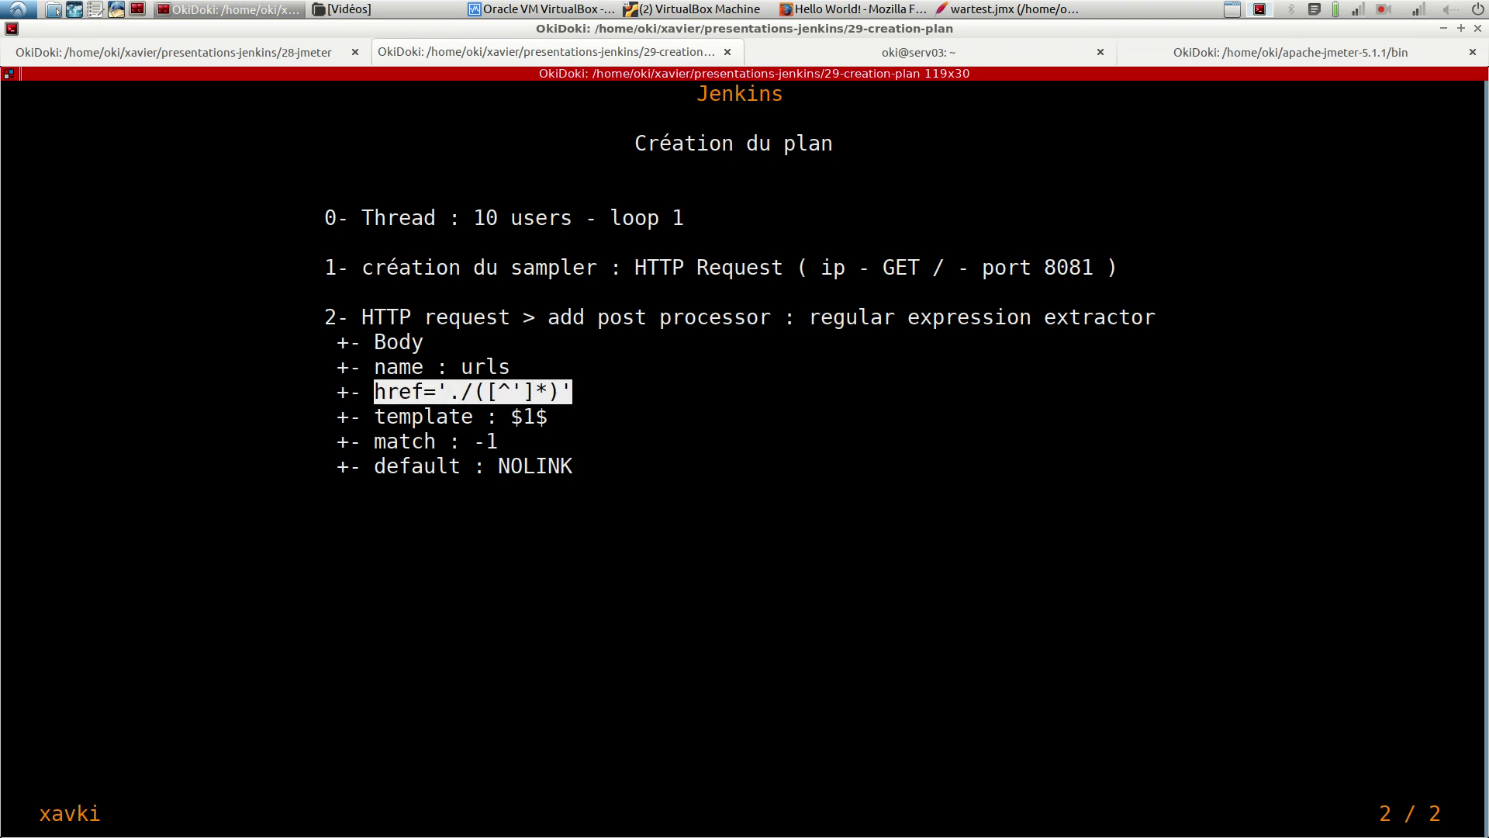
right_click(379, 395)
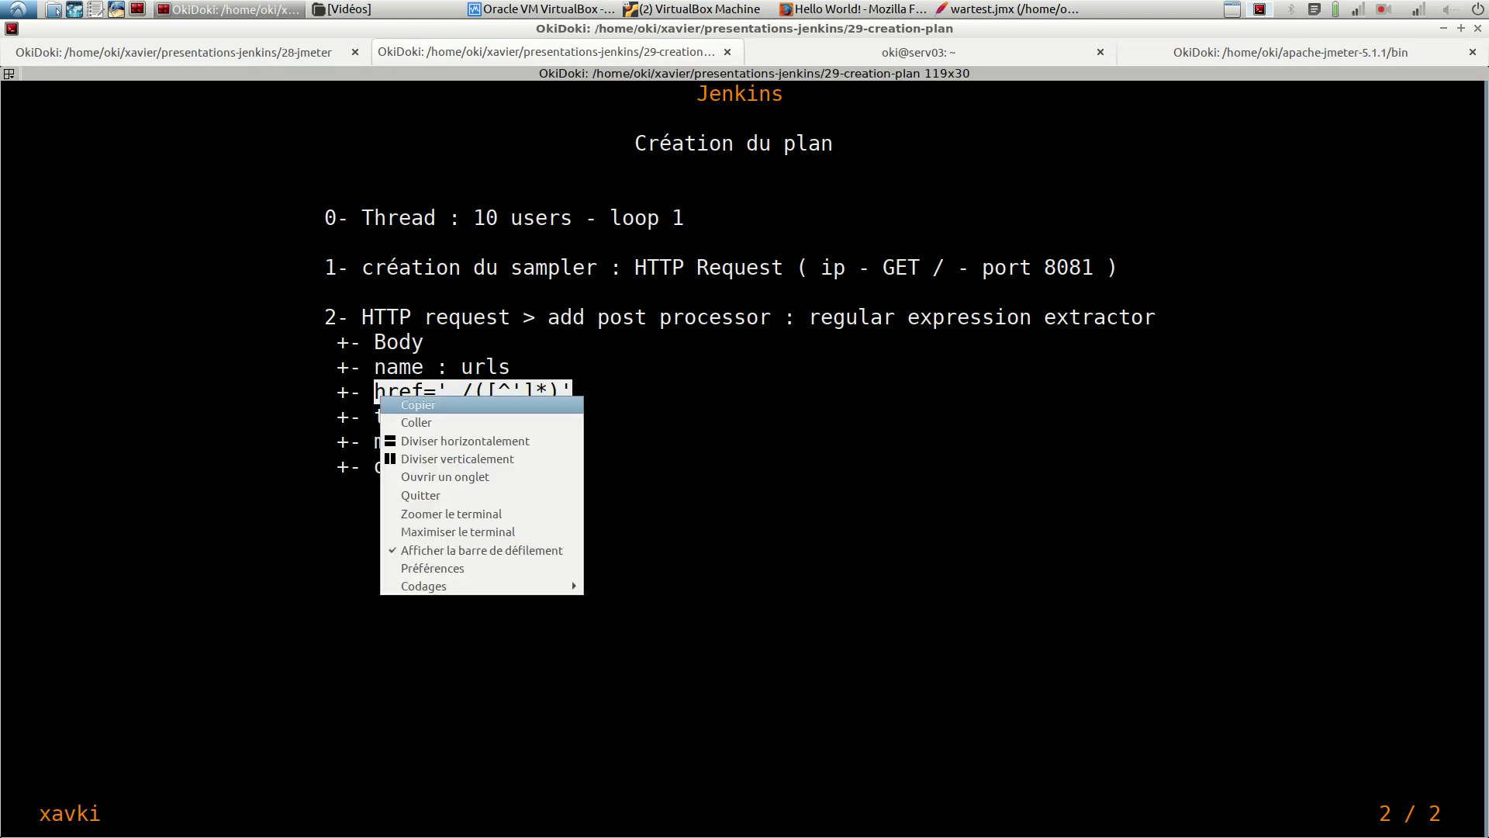
left_click(418, 404)
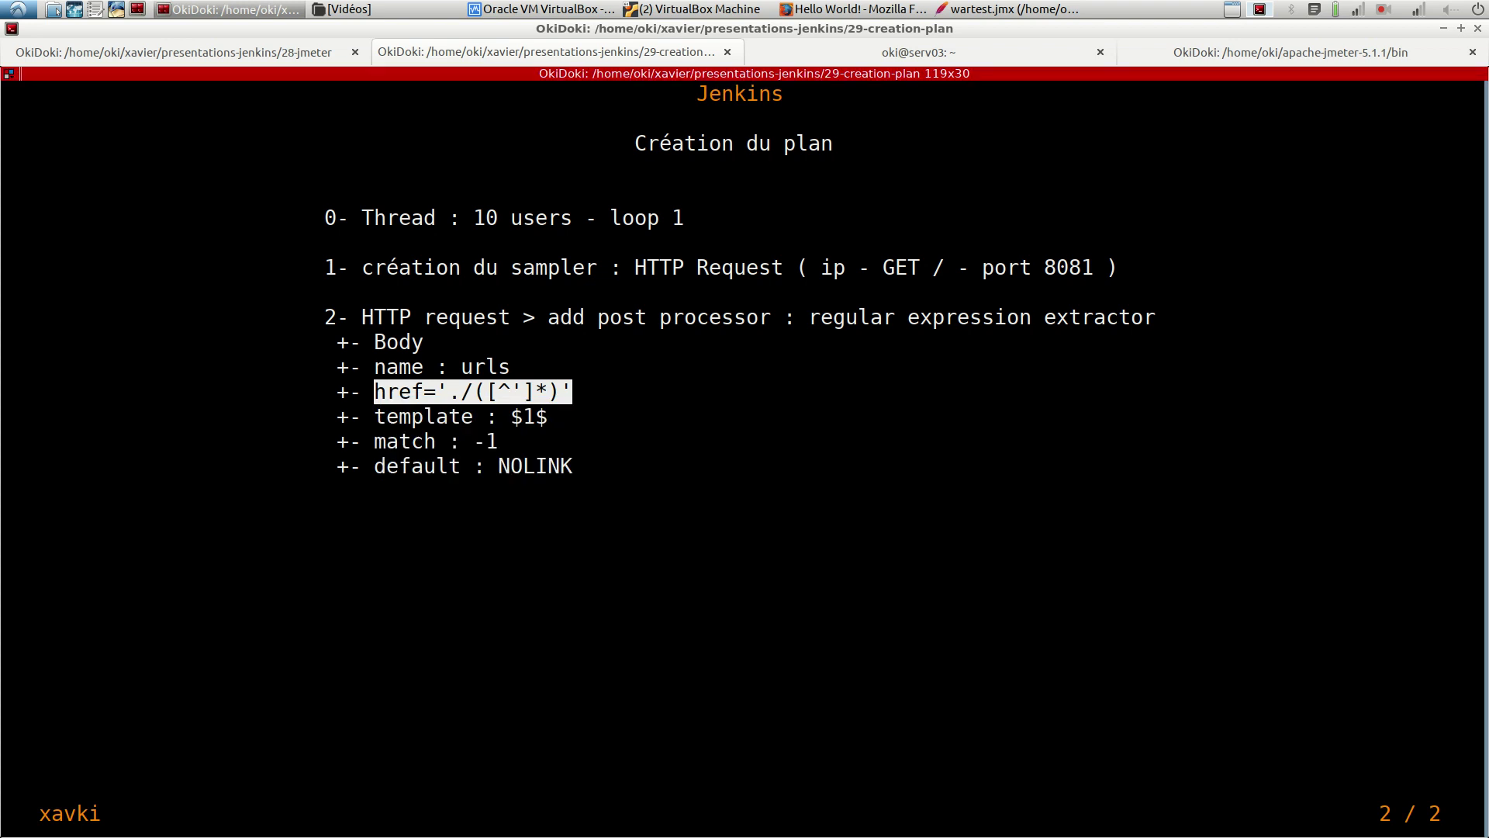
left_click(1008, 8)
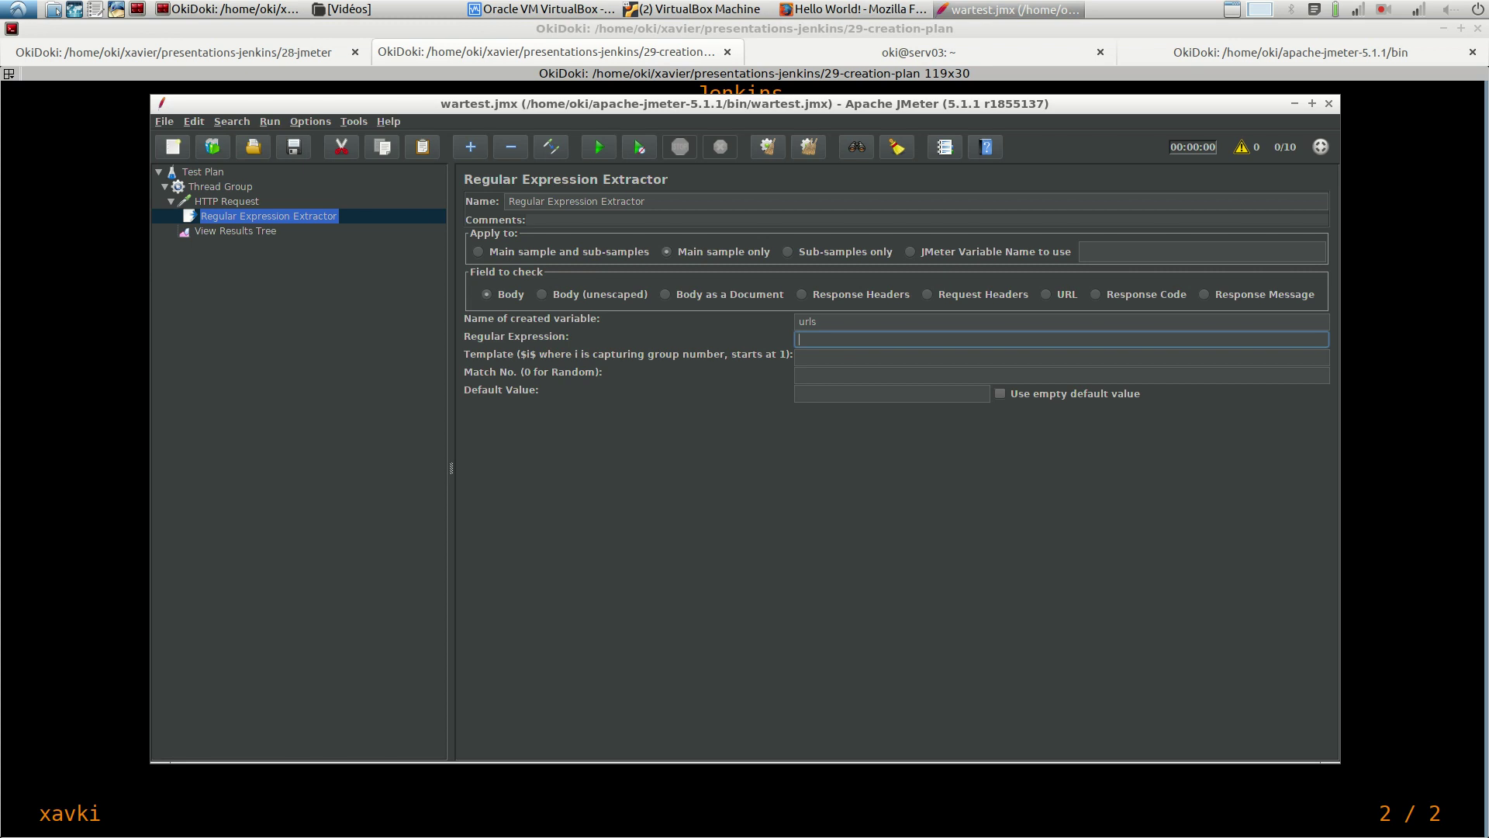
key("ctrl+v")
left_click(800, 358)
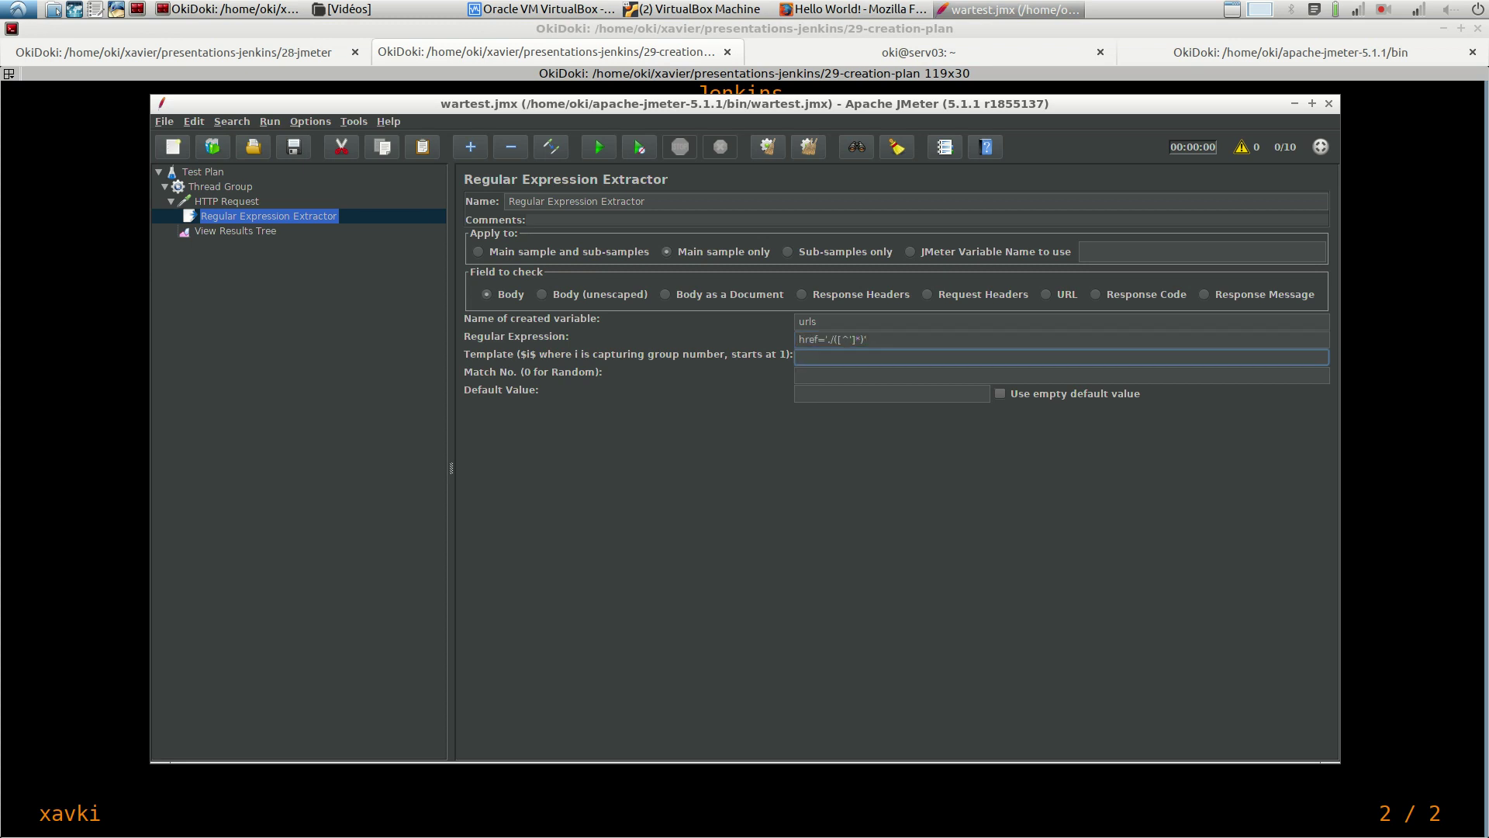